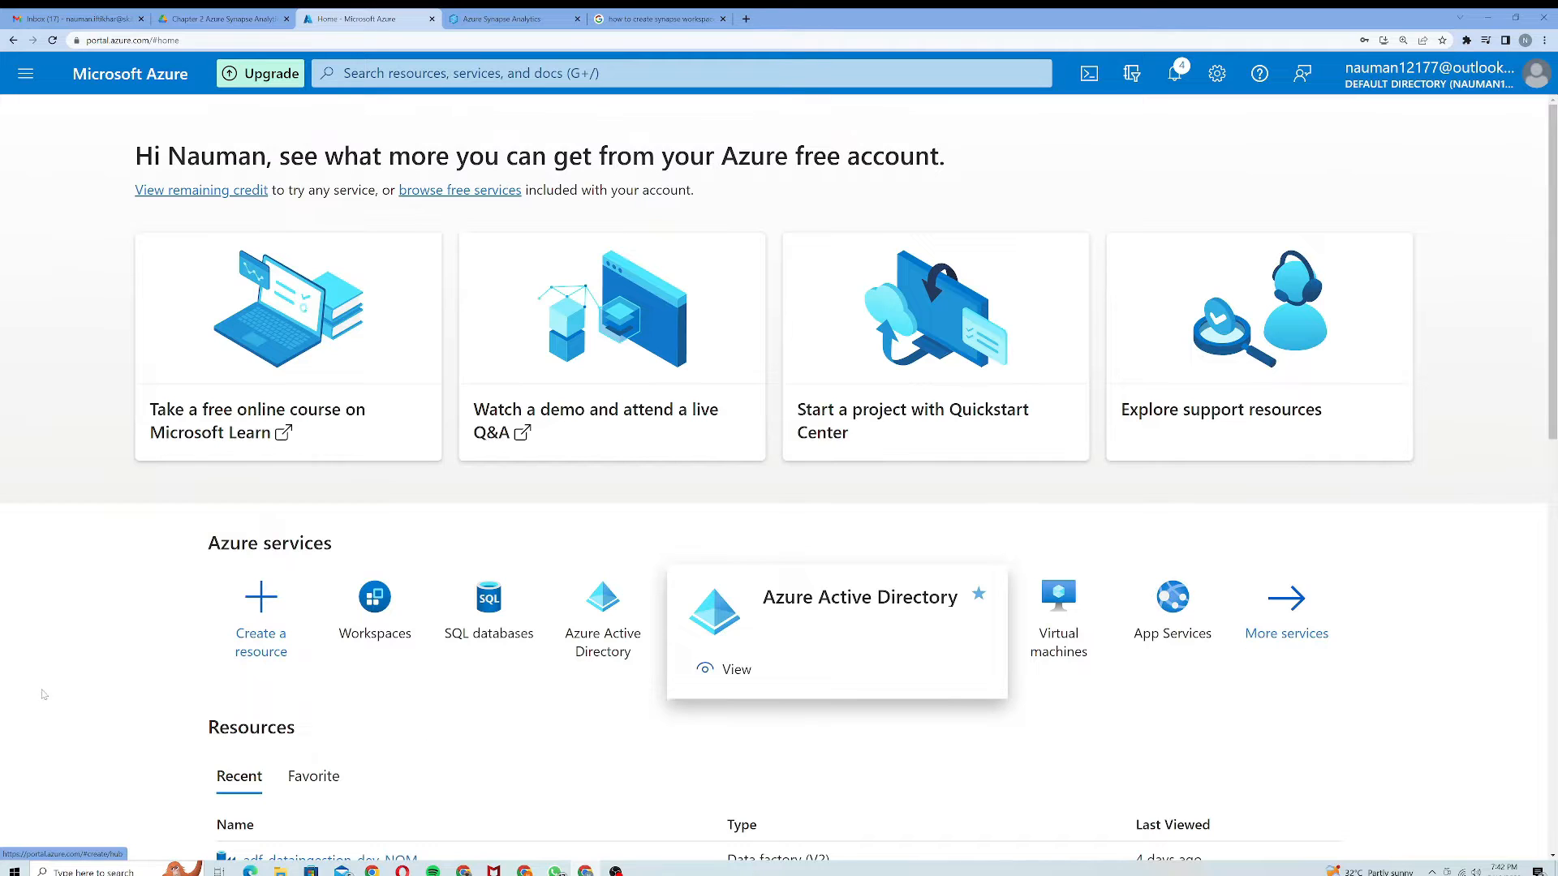
scroll(151, 518, down, 1)
scroll(151, 518, up, 1)
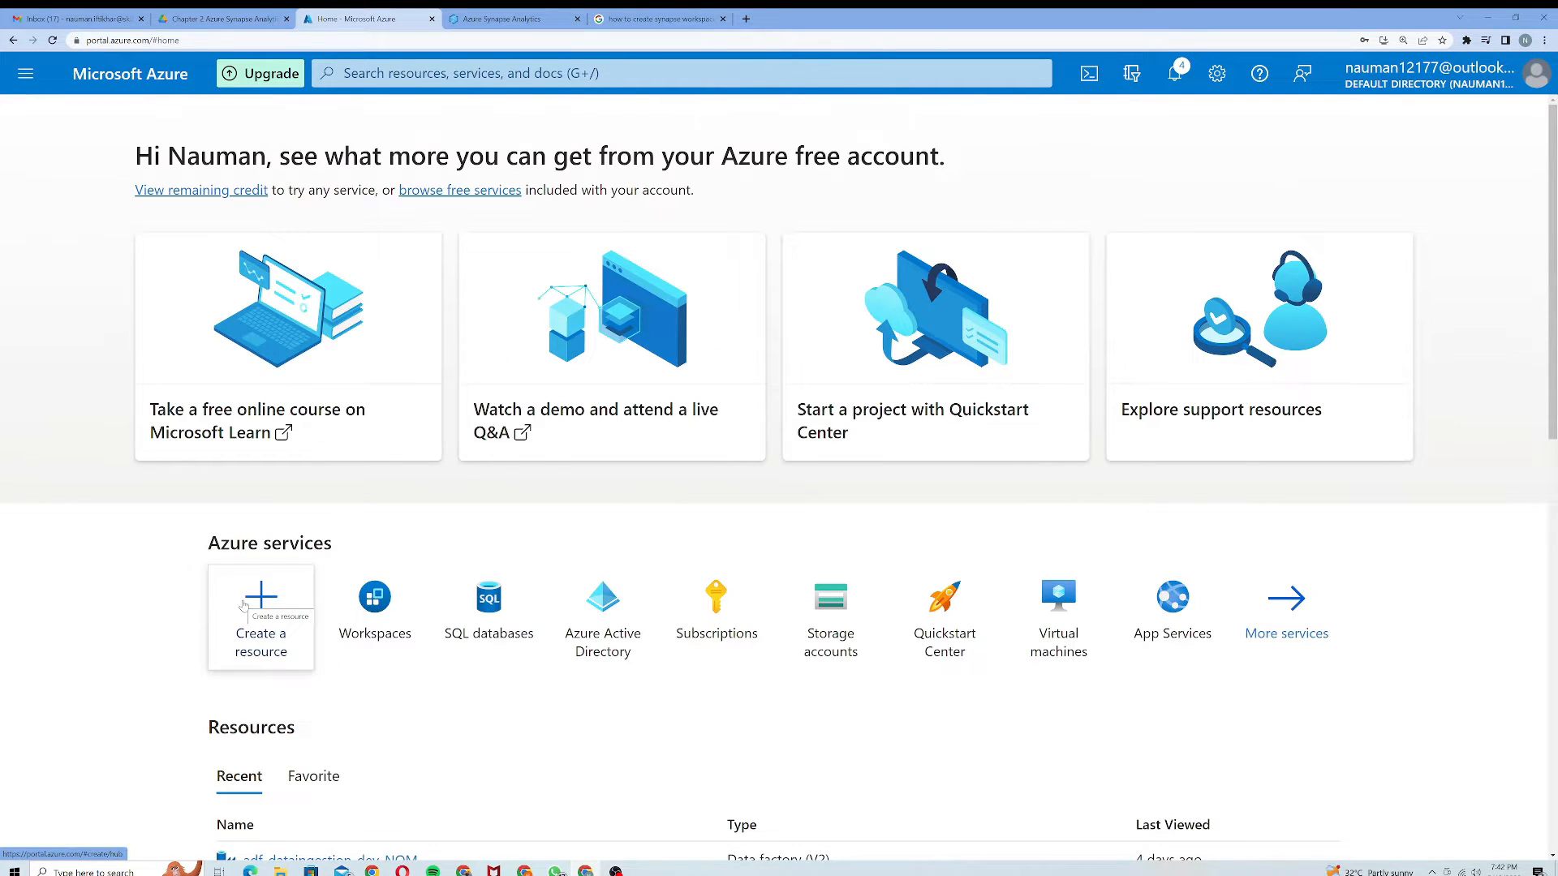
- Start creating an Azure Synapse Analytics workspace from the Marketplace synapseanalytics search
click(261, 610)
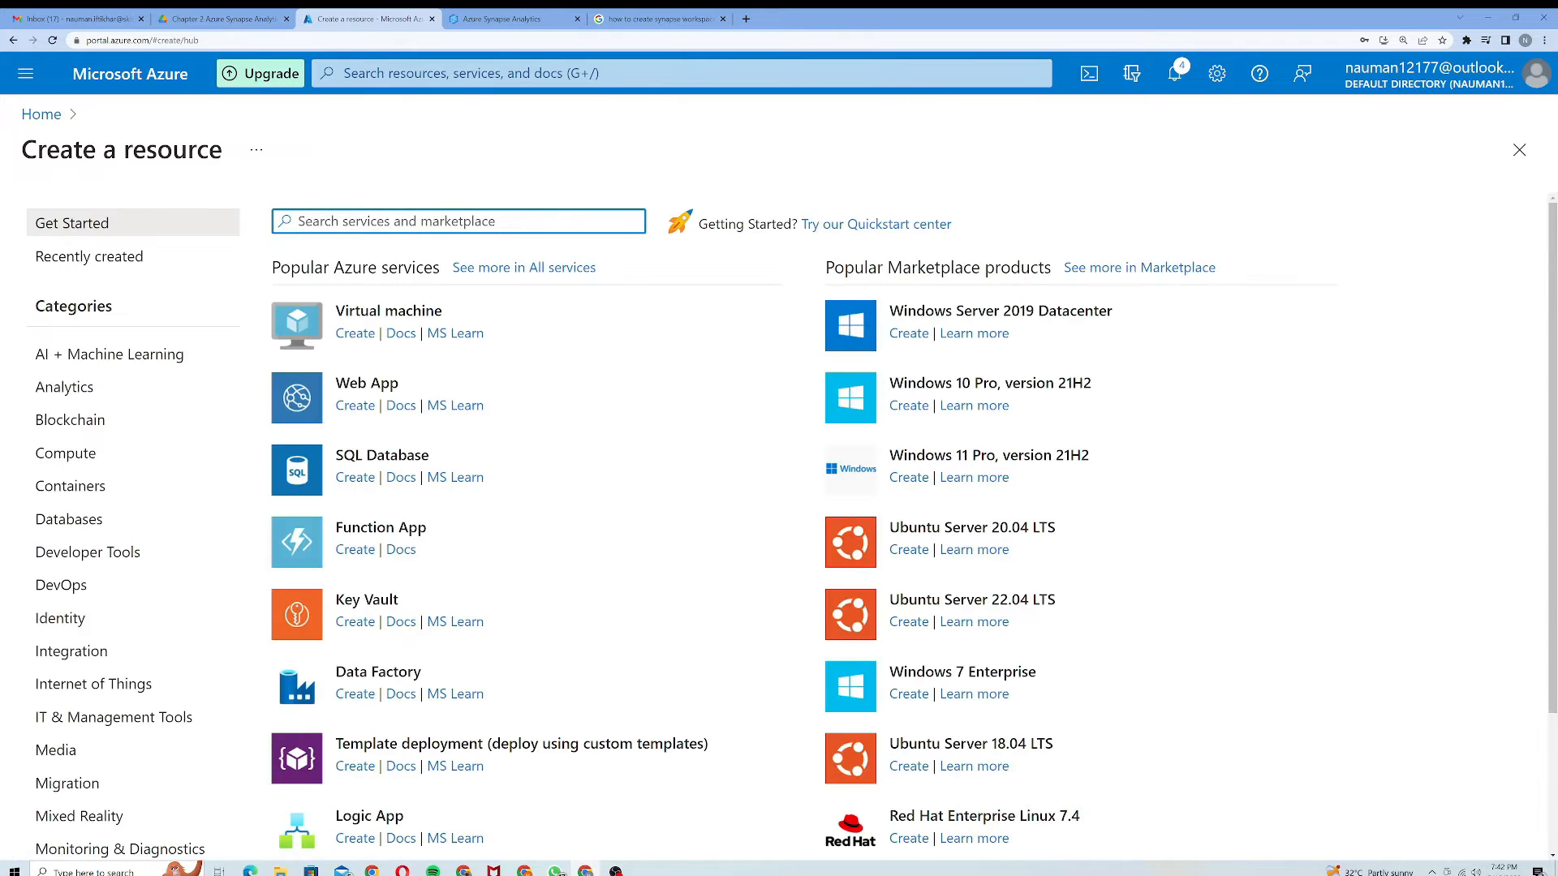
scroll(671, 517, down, 2)
scroll(670, 518, up, 2)
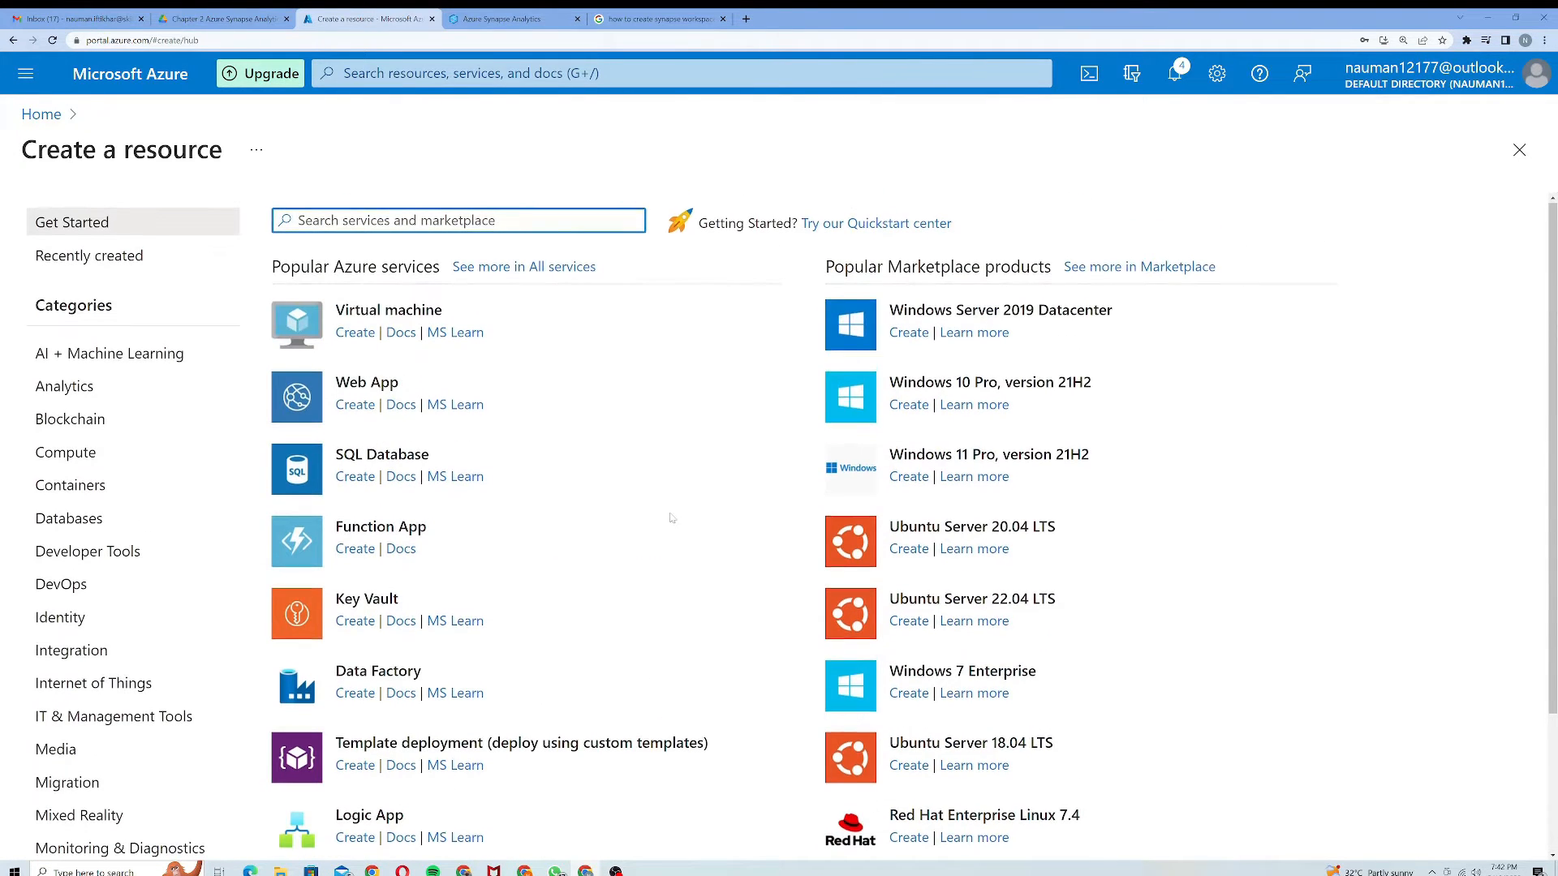
scroll(671, 518, down, 1)
scroll(671, 517, down, 2)
scroll(671, 518, up, 3)
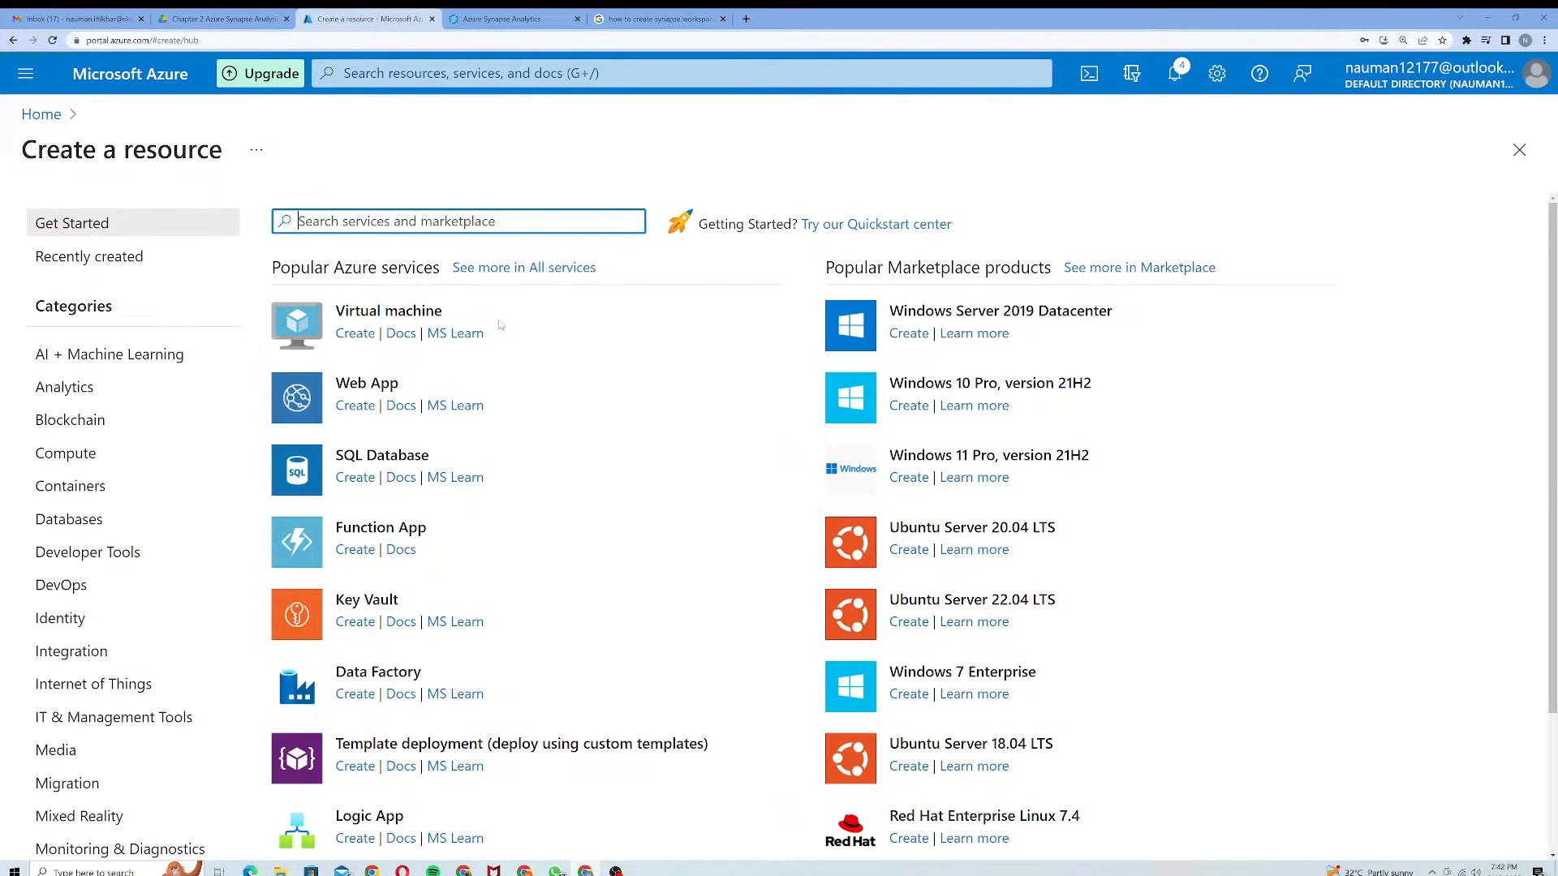
text(Synapse)
click(414, 292)
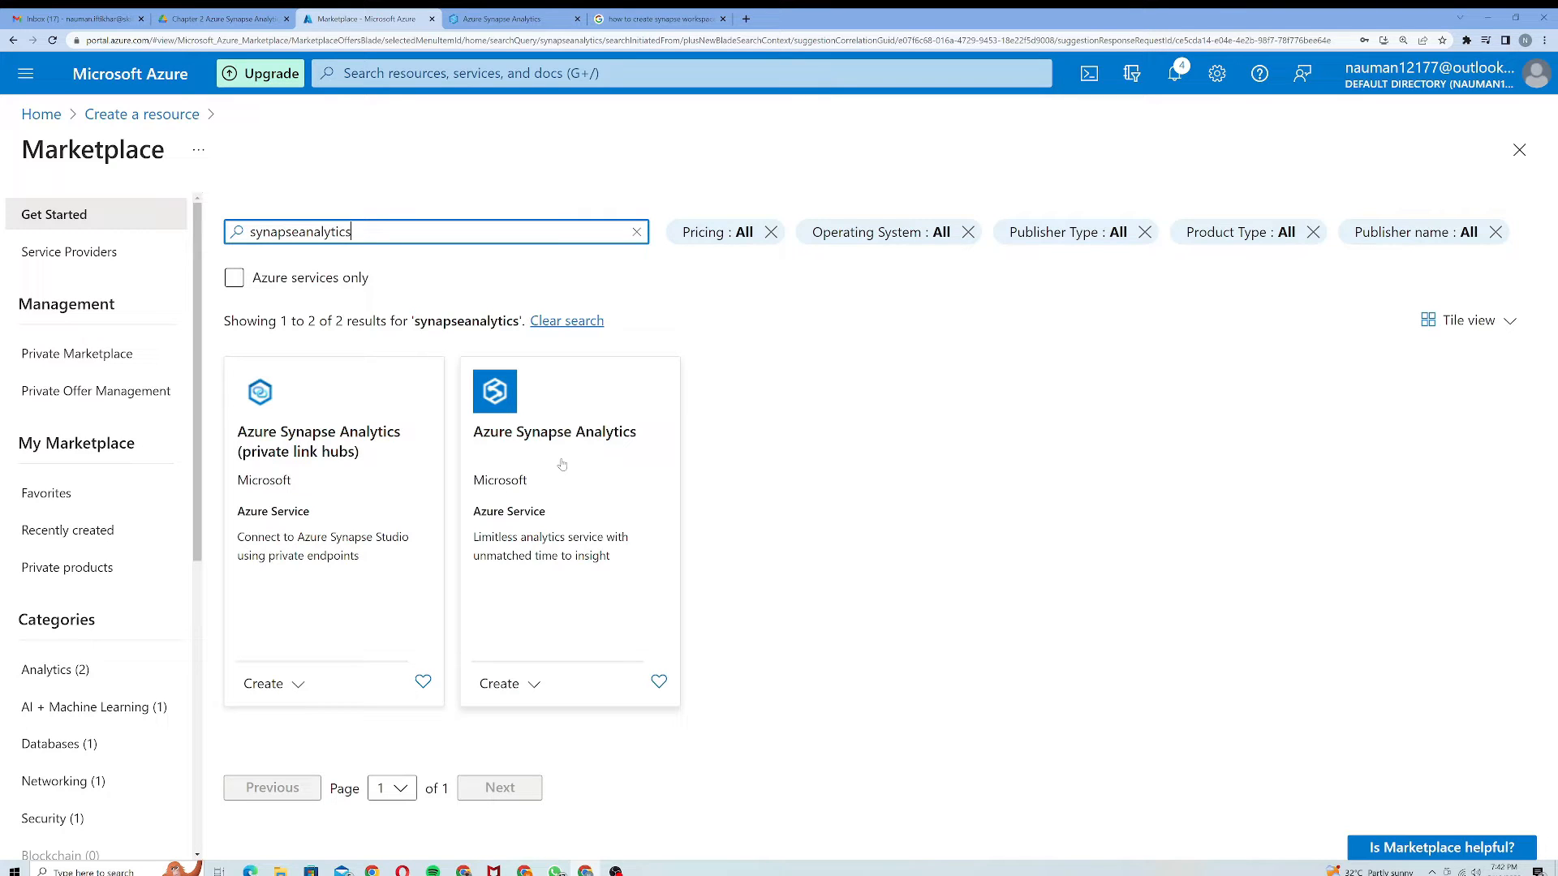
click(509, 684)
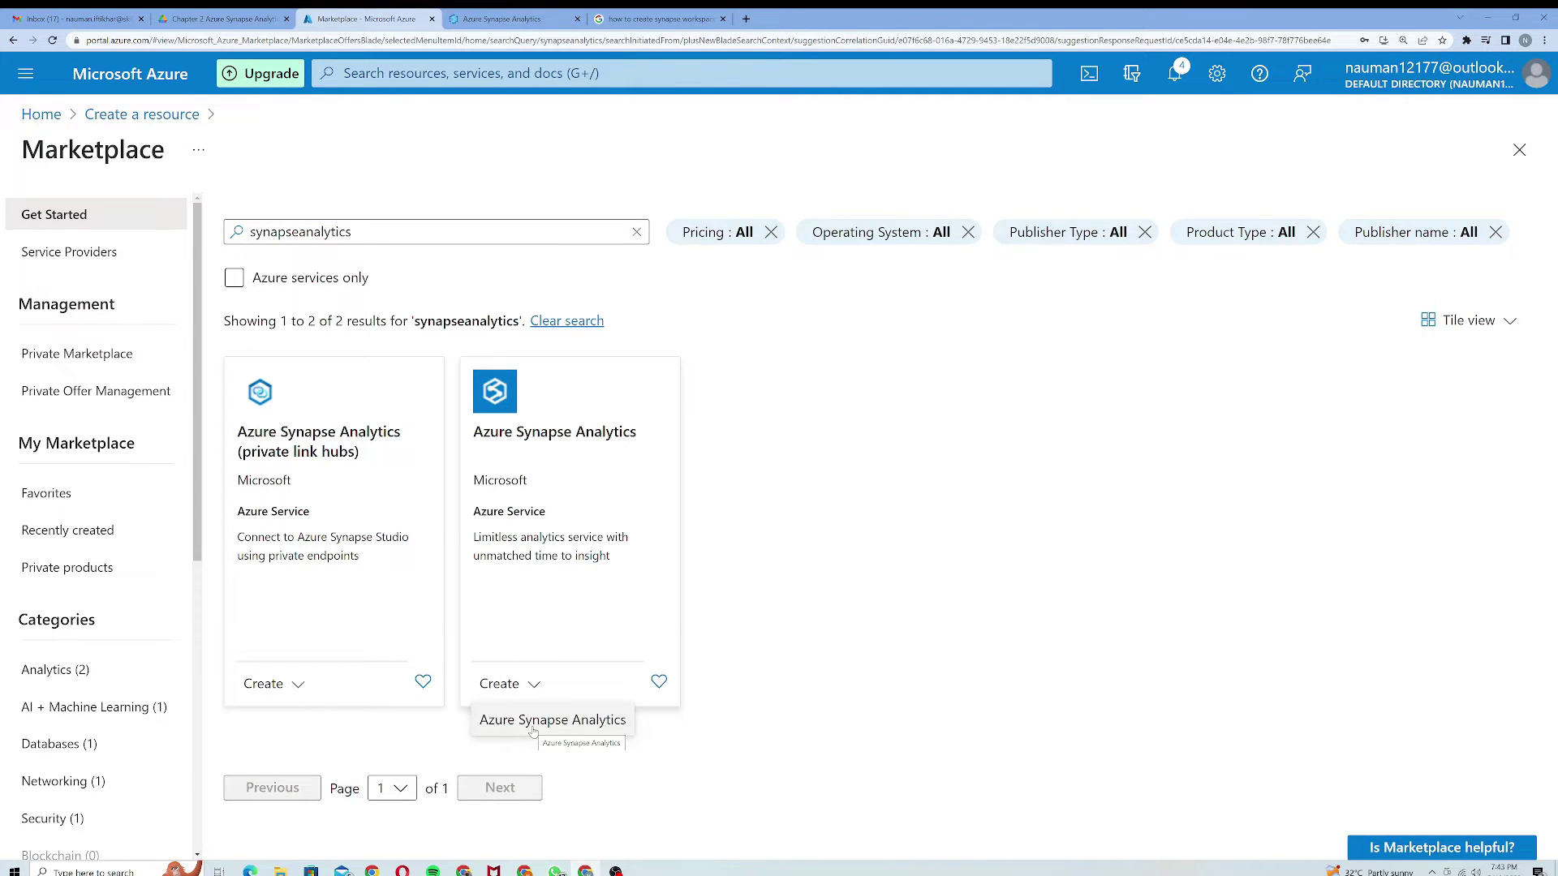
click(532, 725)
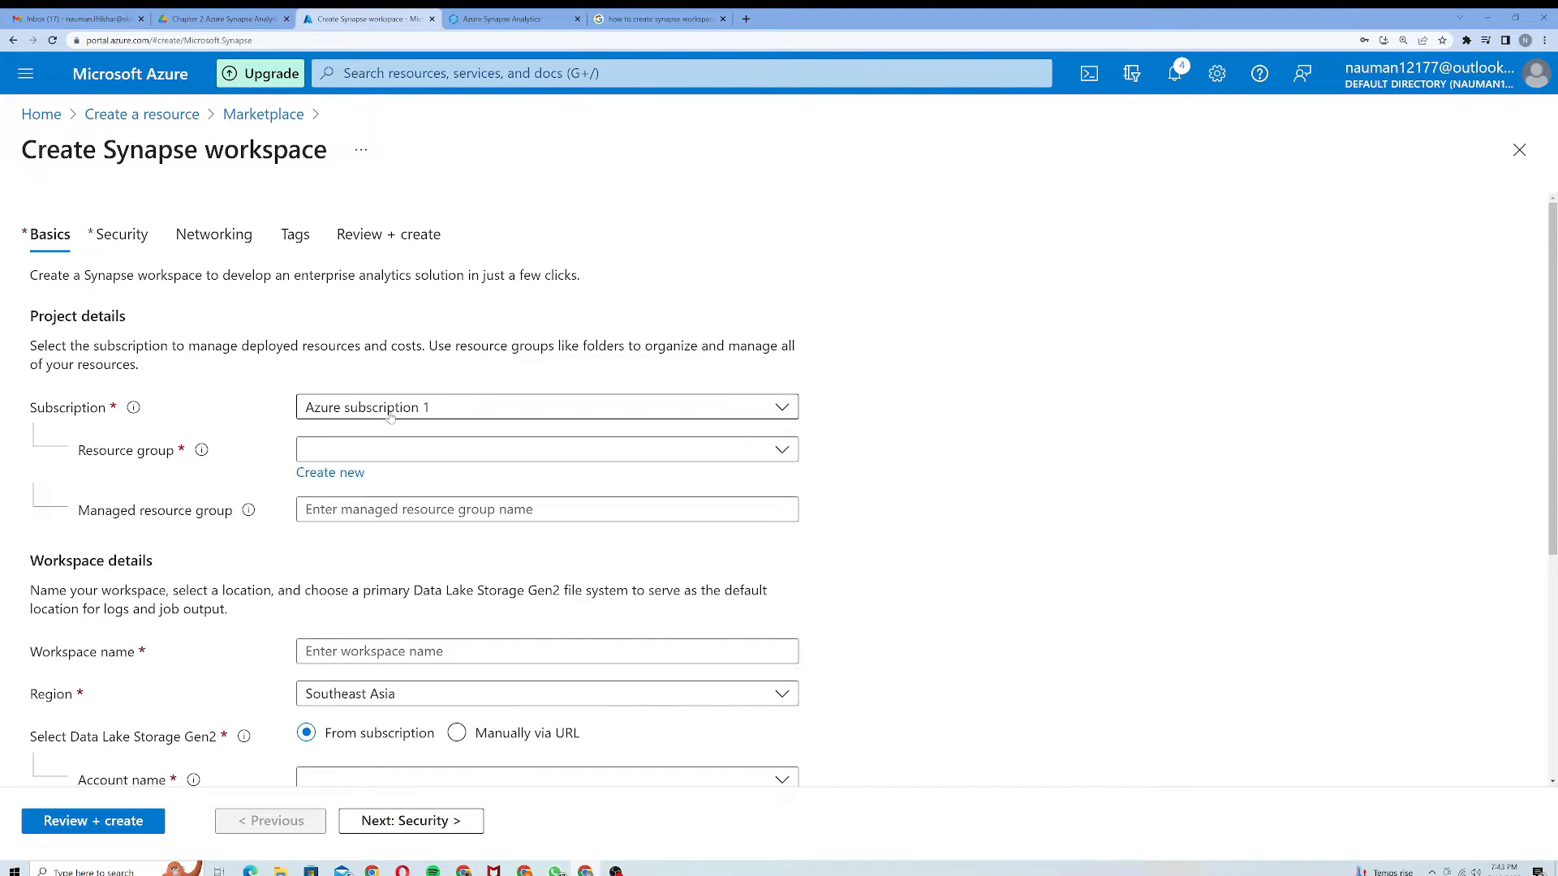
scroll(488, 487, down, 3)
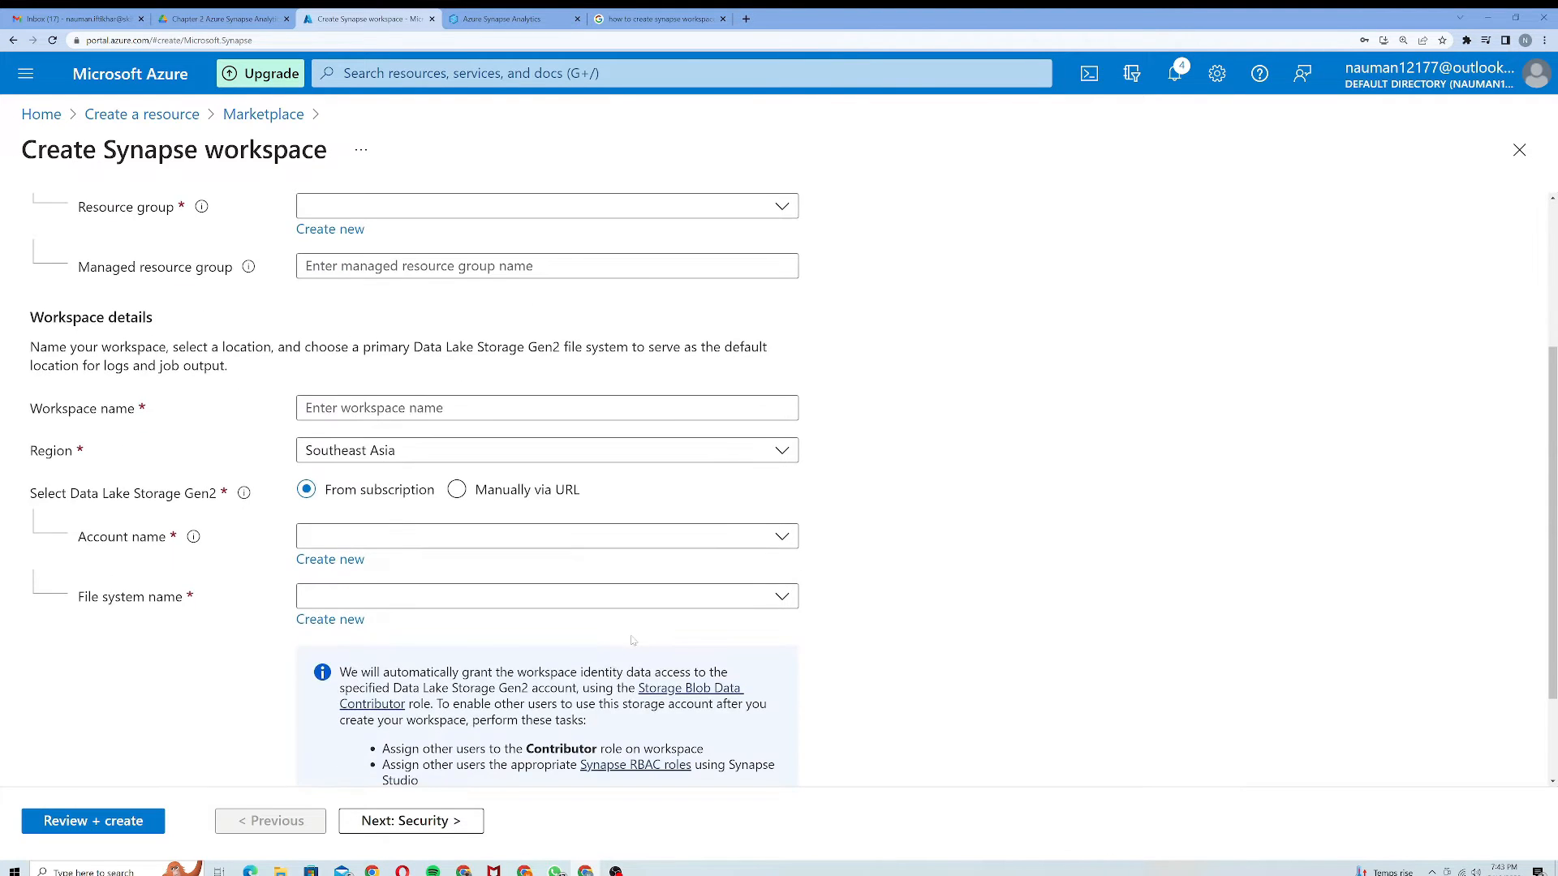
scroll(609, 548, down, 3)
scroll(633, 641, up, 4)
scroll(632, 642, up, 3)
- Keep Azure subscription 1 as the subscription and review the existing resource groups
click(404, 415)
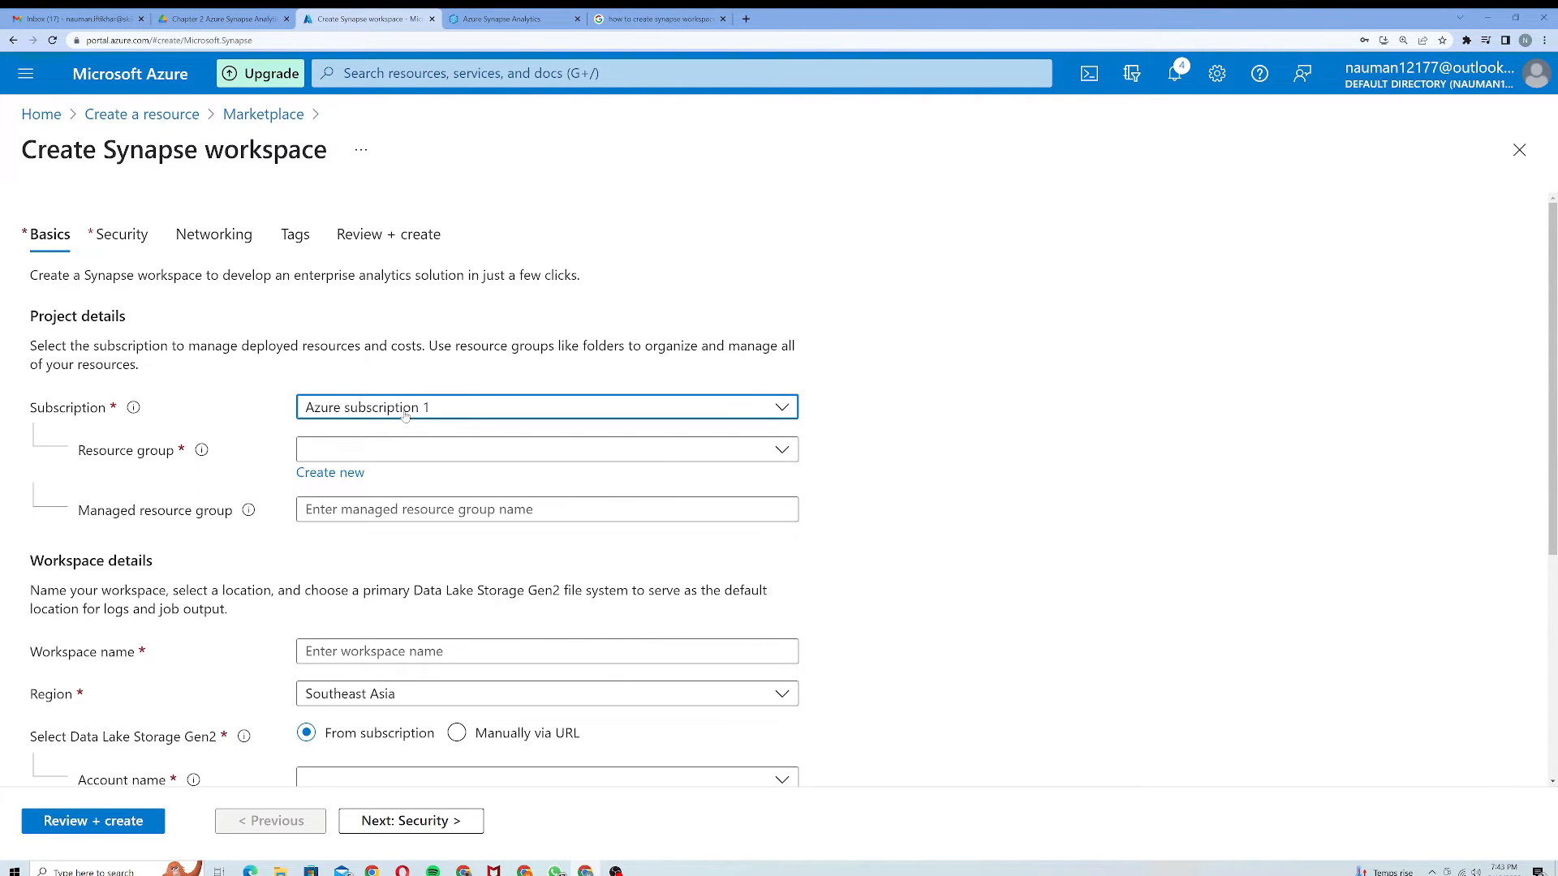
click(490, 409)
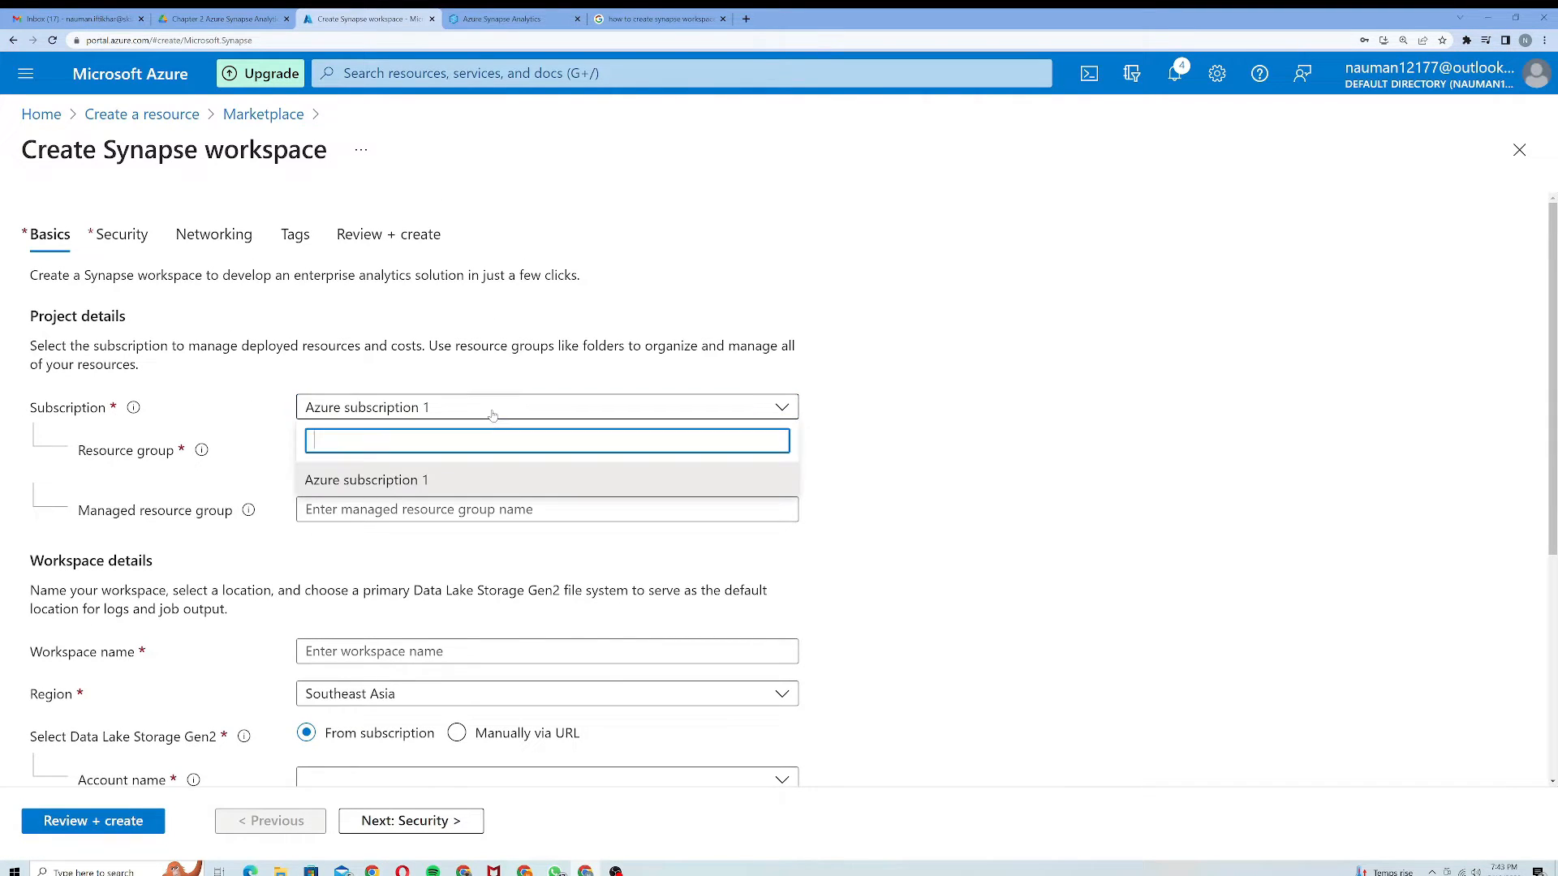
click(474, 480)
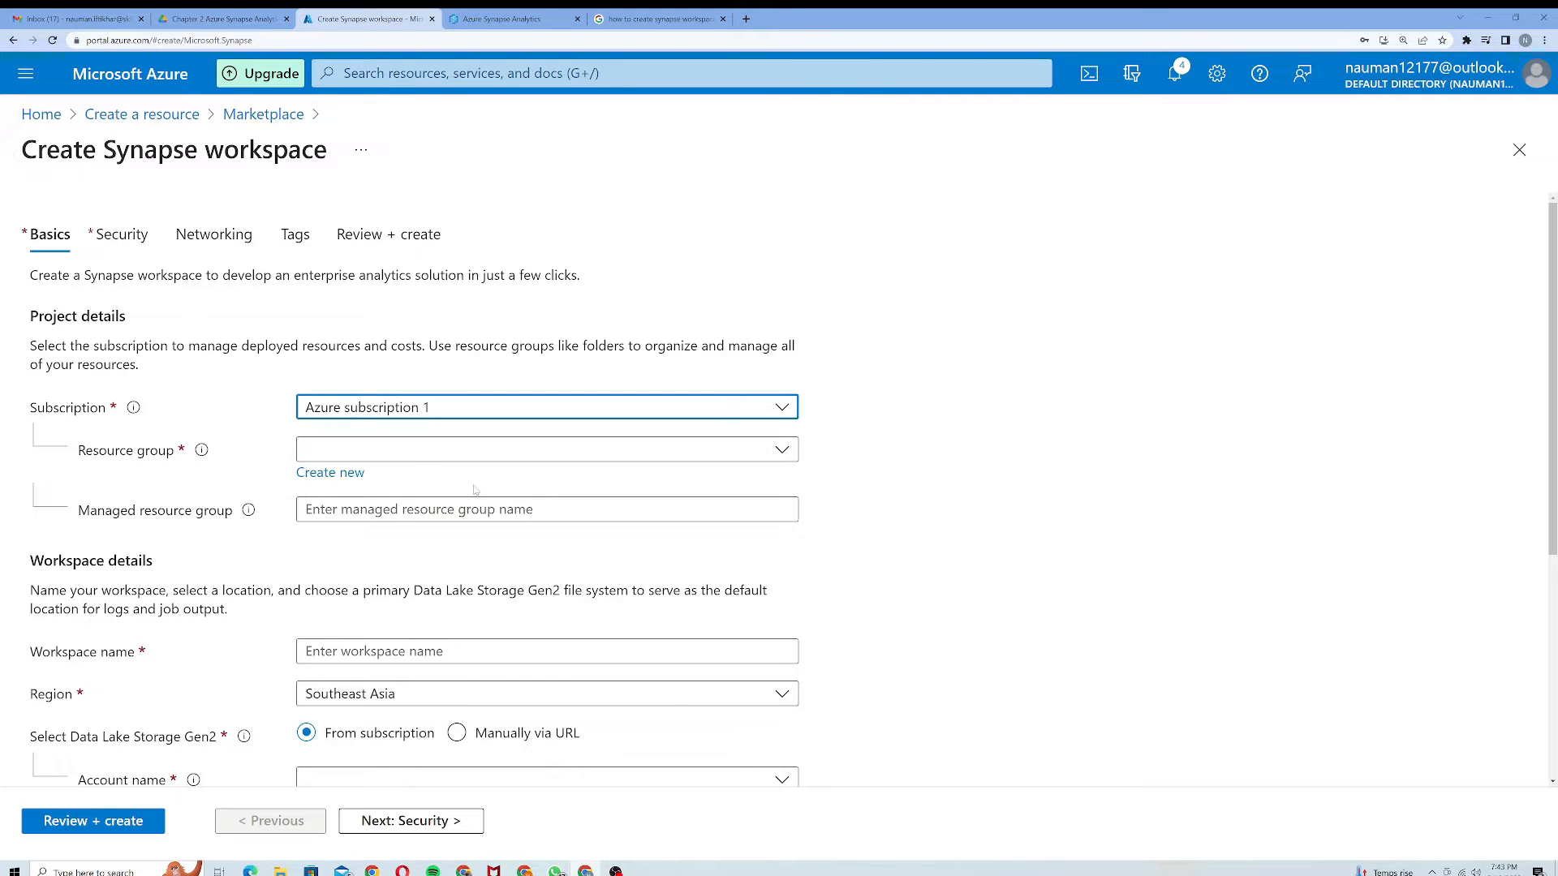
click(407, 453)
click(407, 452)
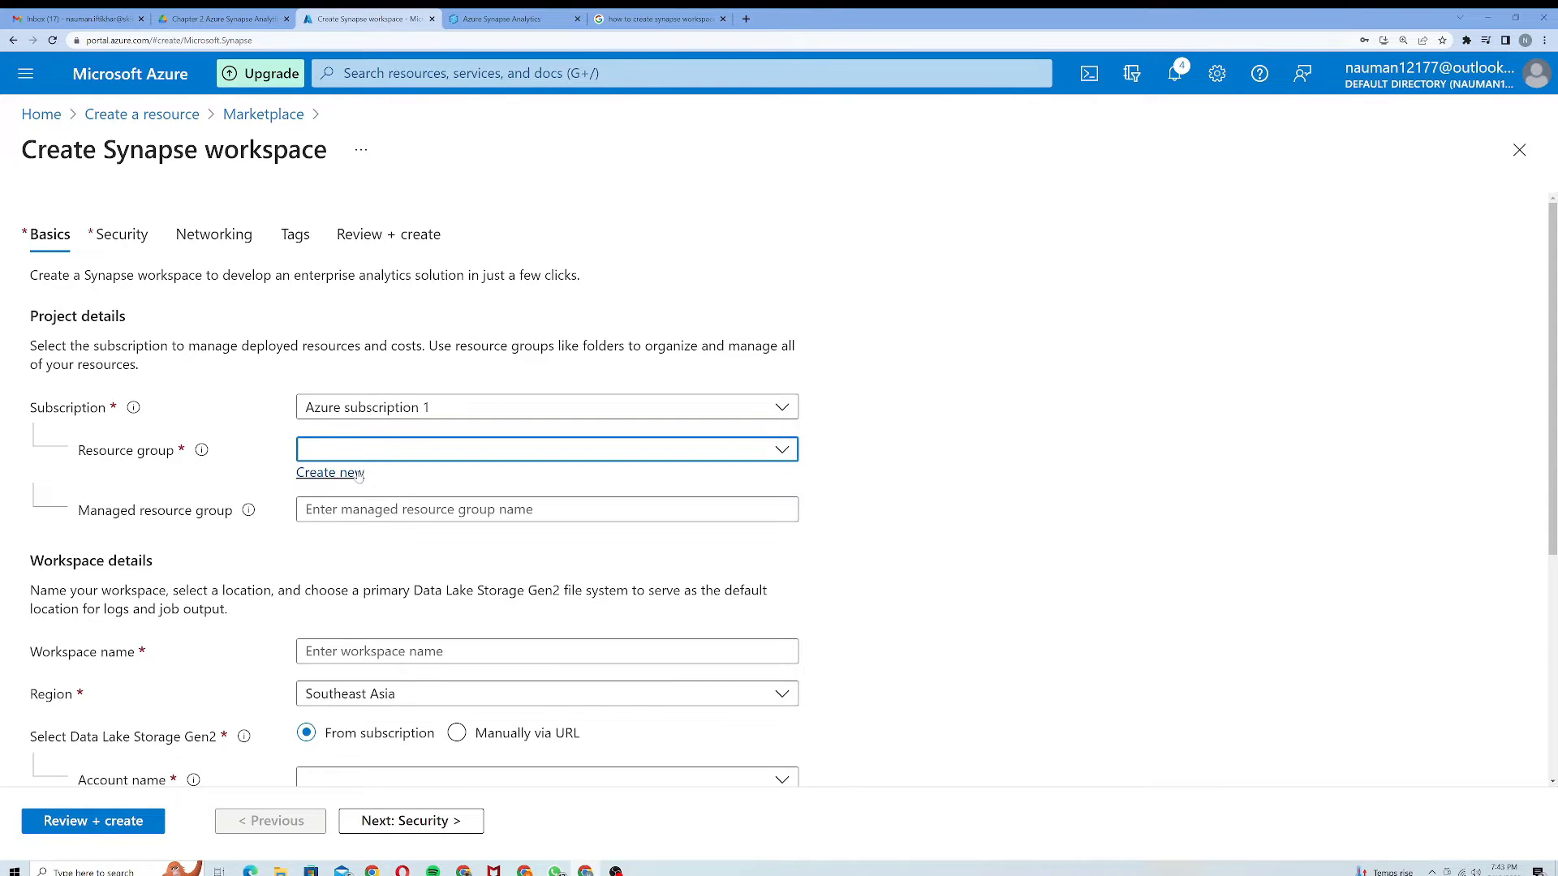
- Create a new resource group named AzureSynapse for the workspace
click(357, 475)
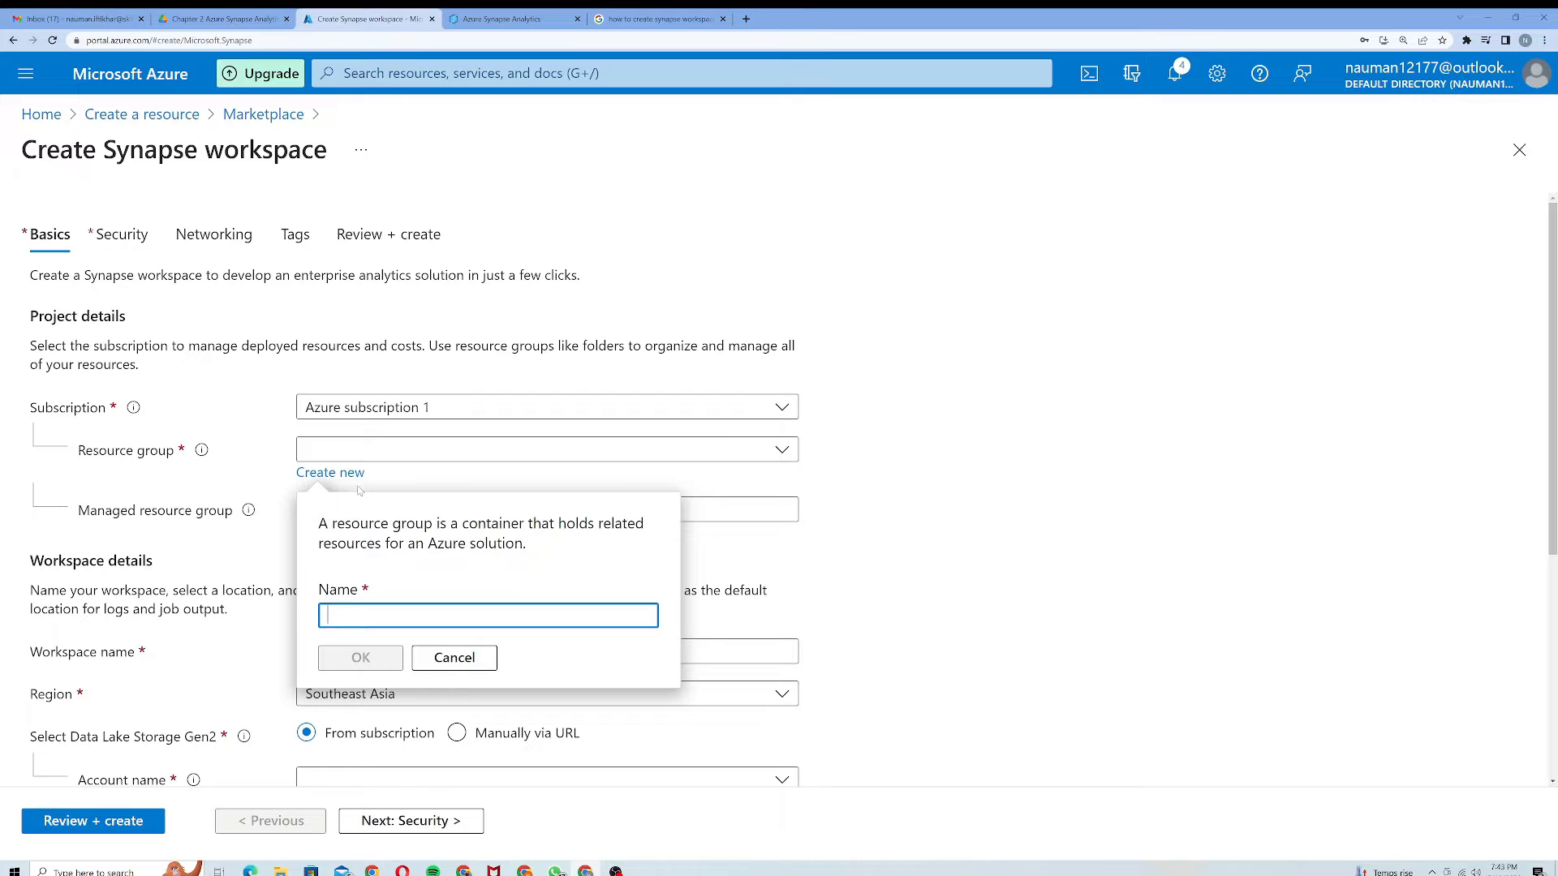
text(Azure)
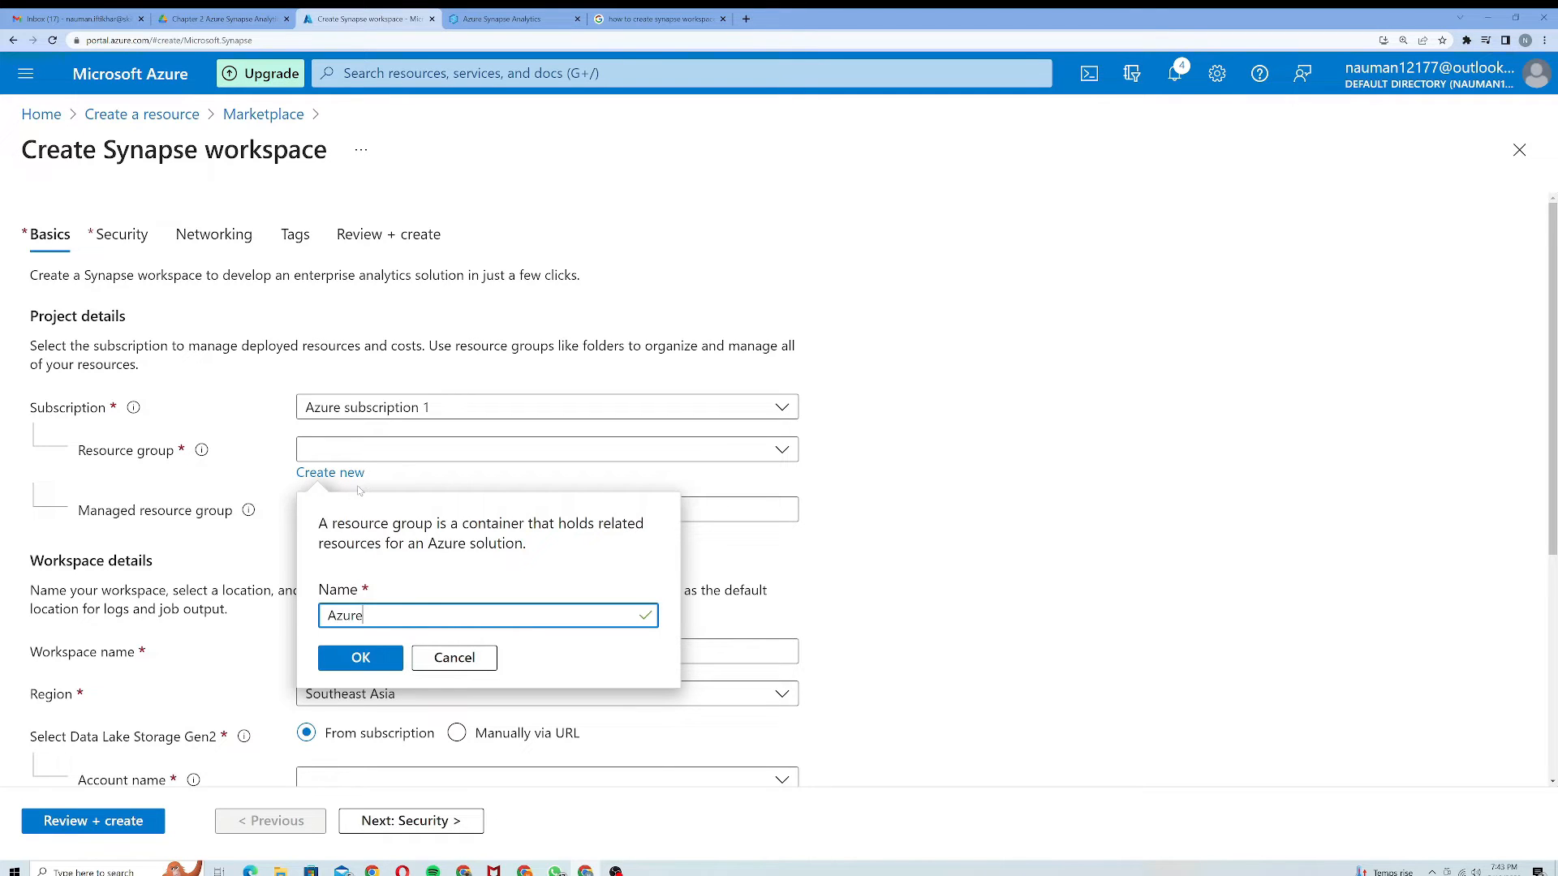
text(Synapse)
click(378, 660)
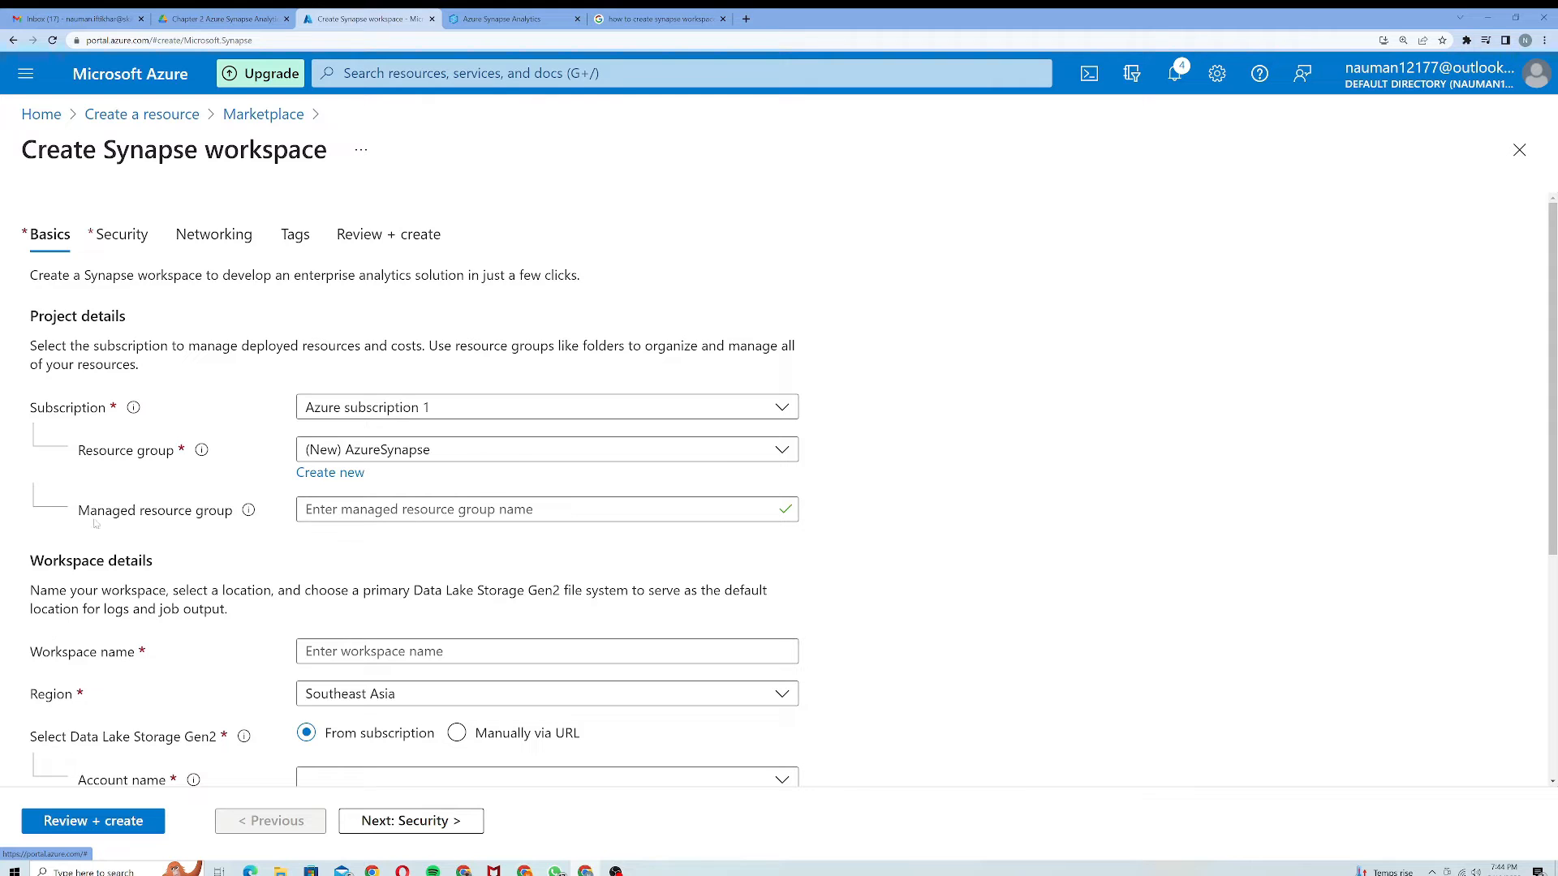
drag(80, 510, 230, 510)
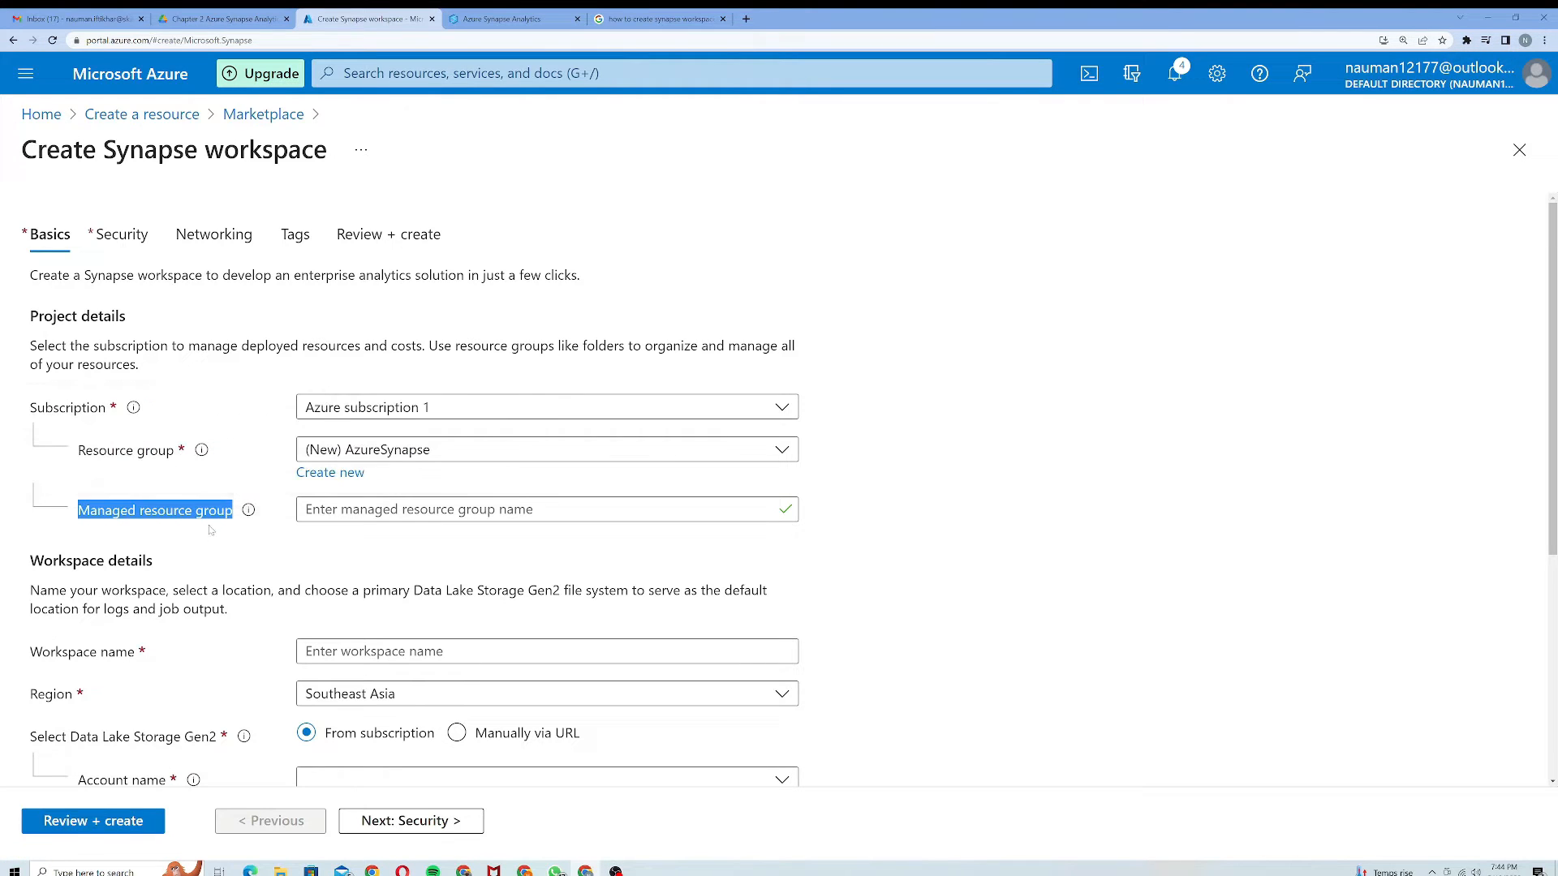
click(238, 531)
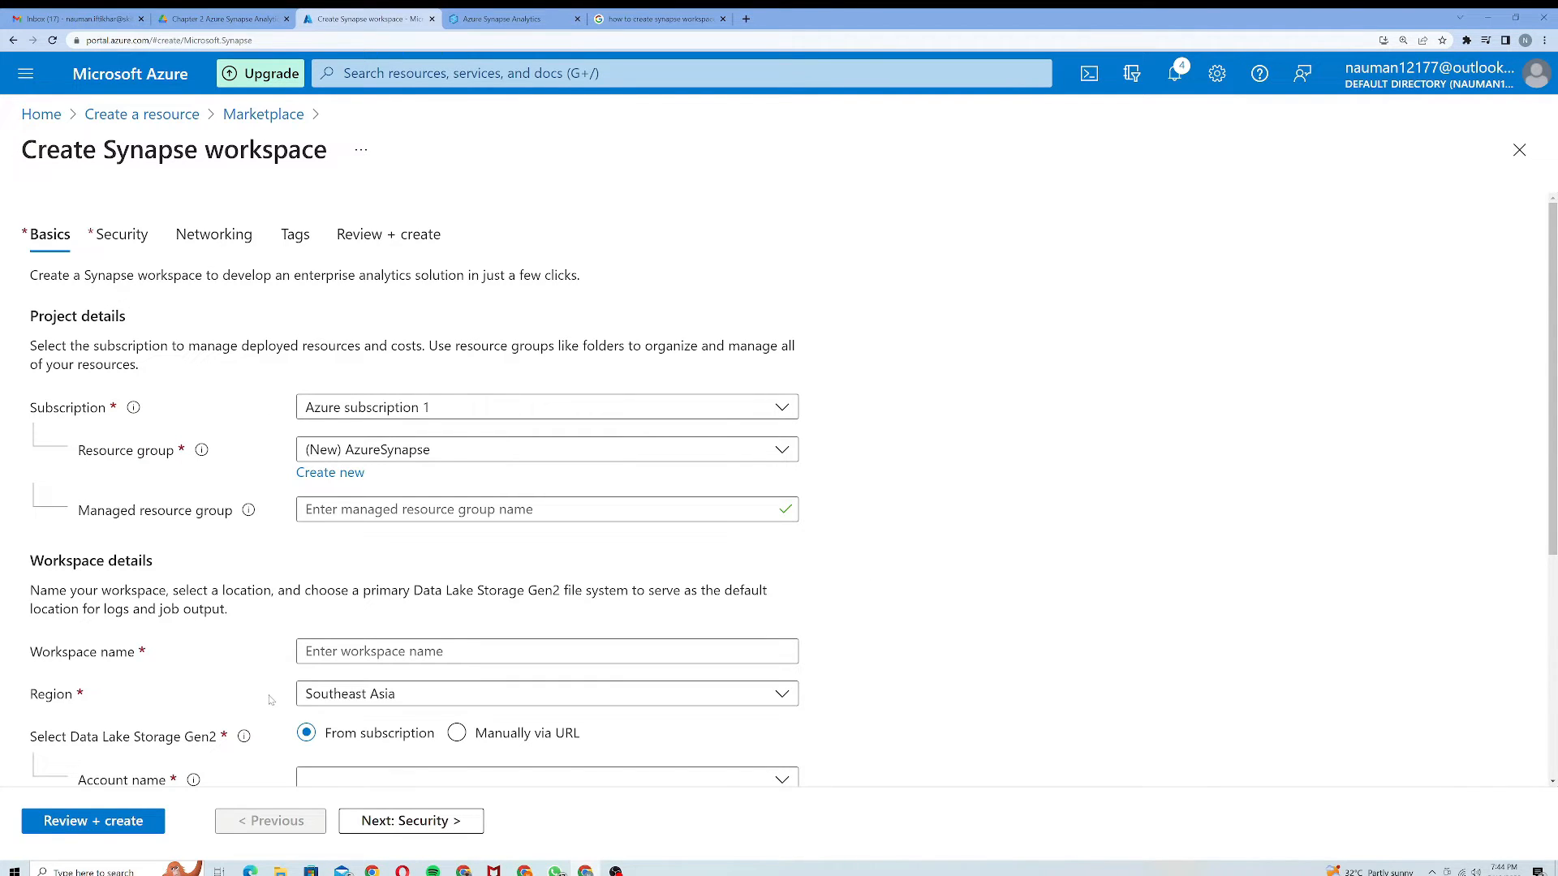
scroll(270, 697, down, 3)
- Name the workspace synapseworkspace312 and keep Southeast Asia as the region
click(547, 468)
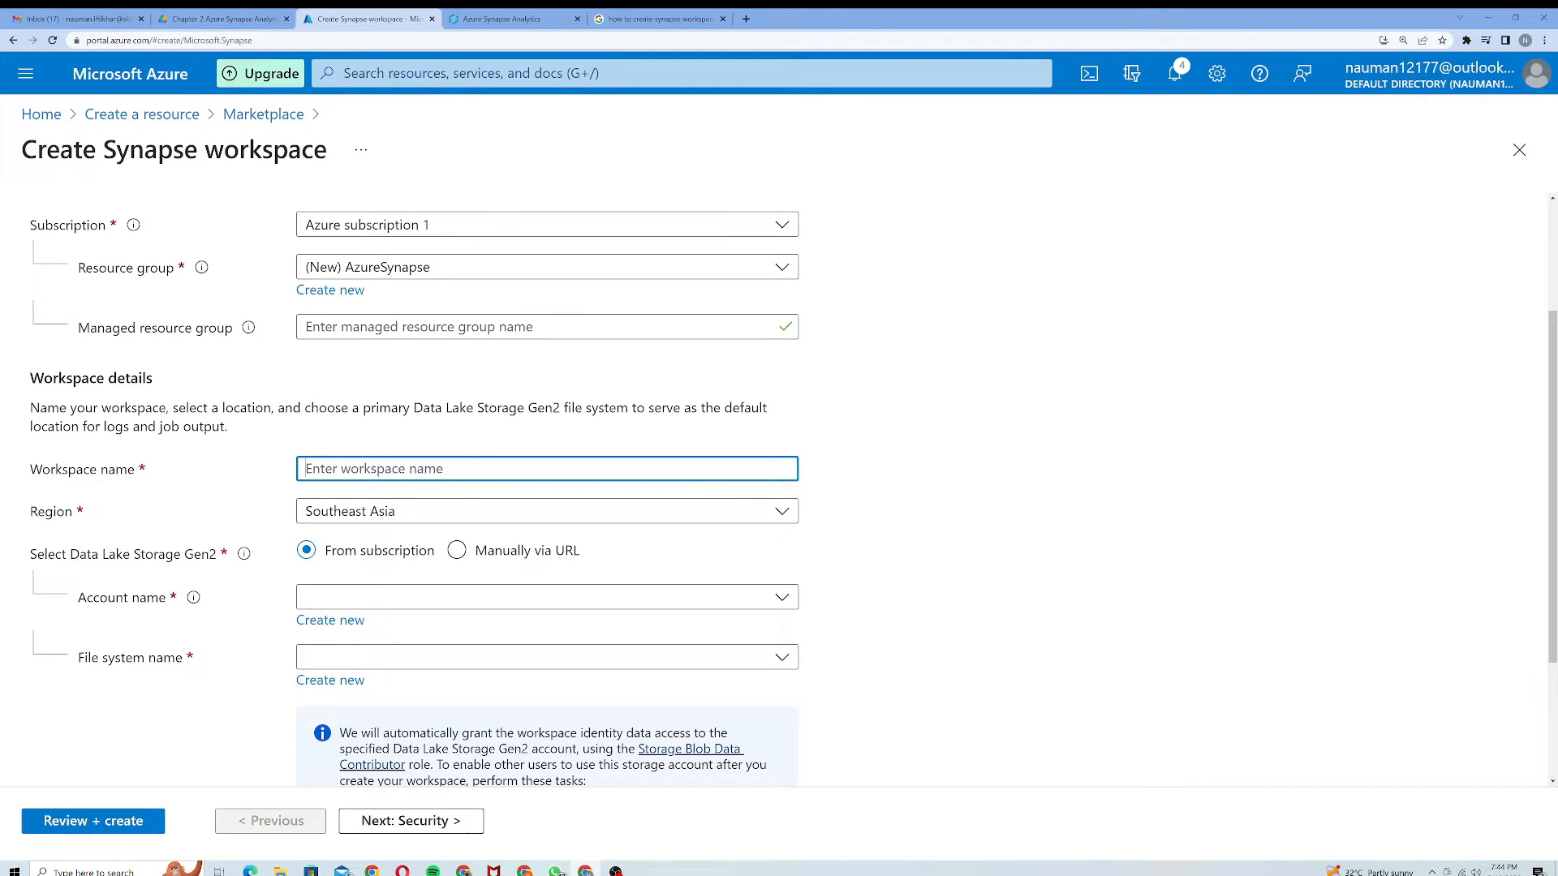
text(synapsew)
text(orkspac)
text(e321)
key(shift+Left)
key(shift+Left)
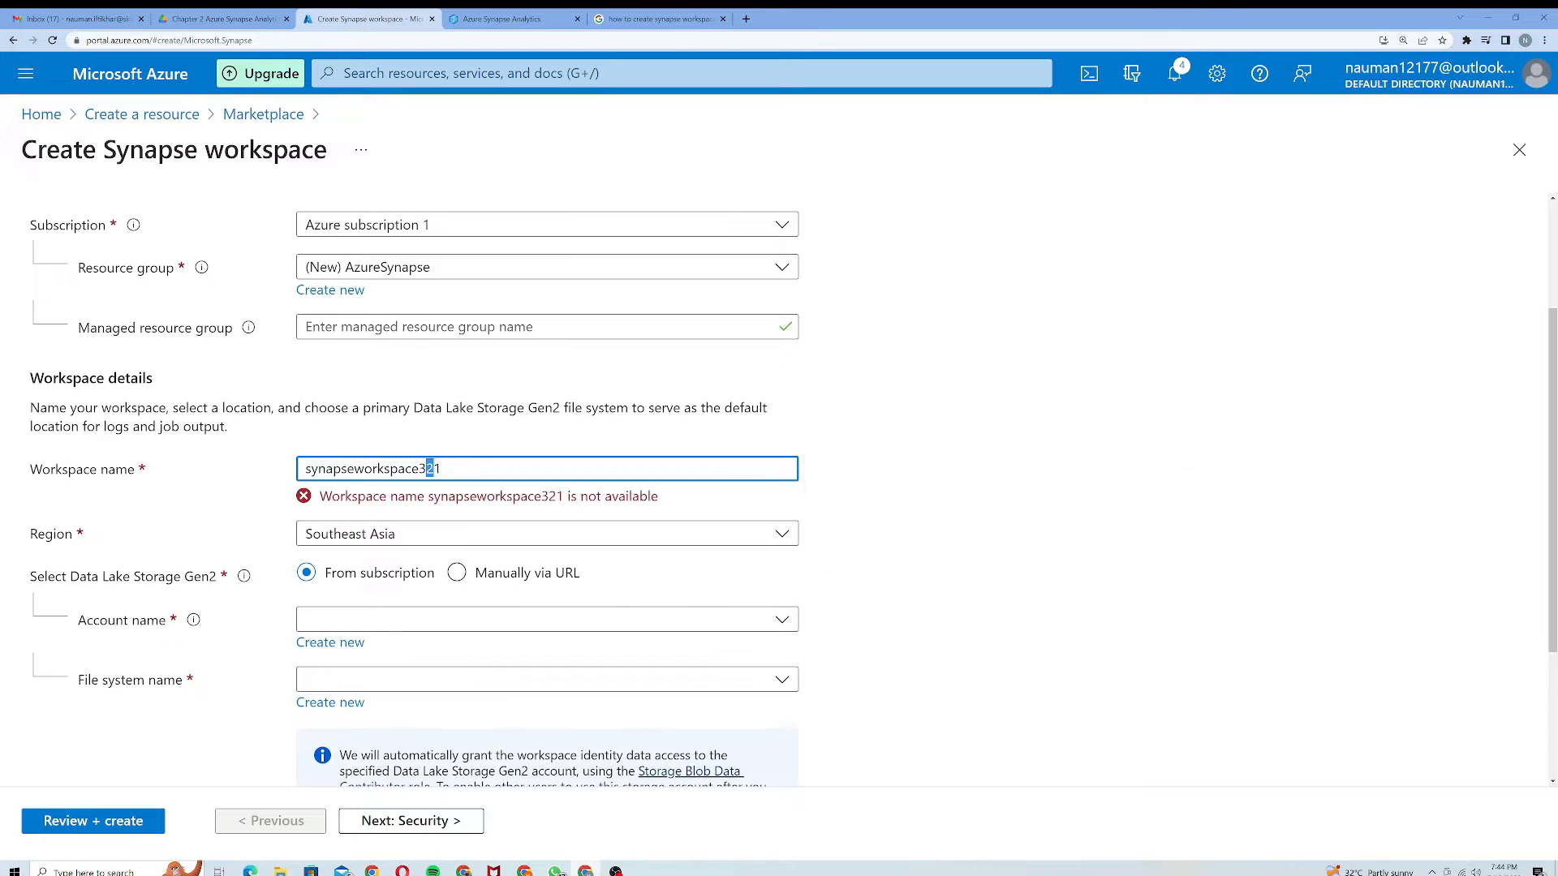
text(12)
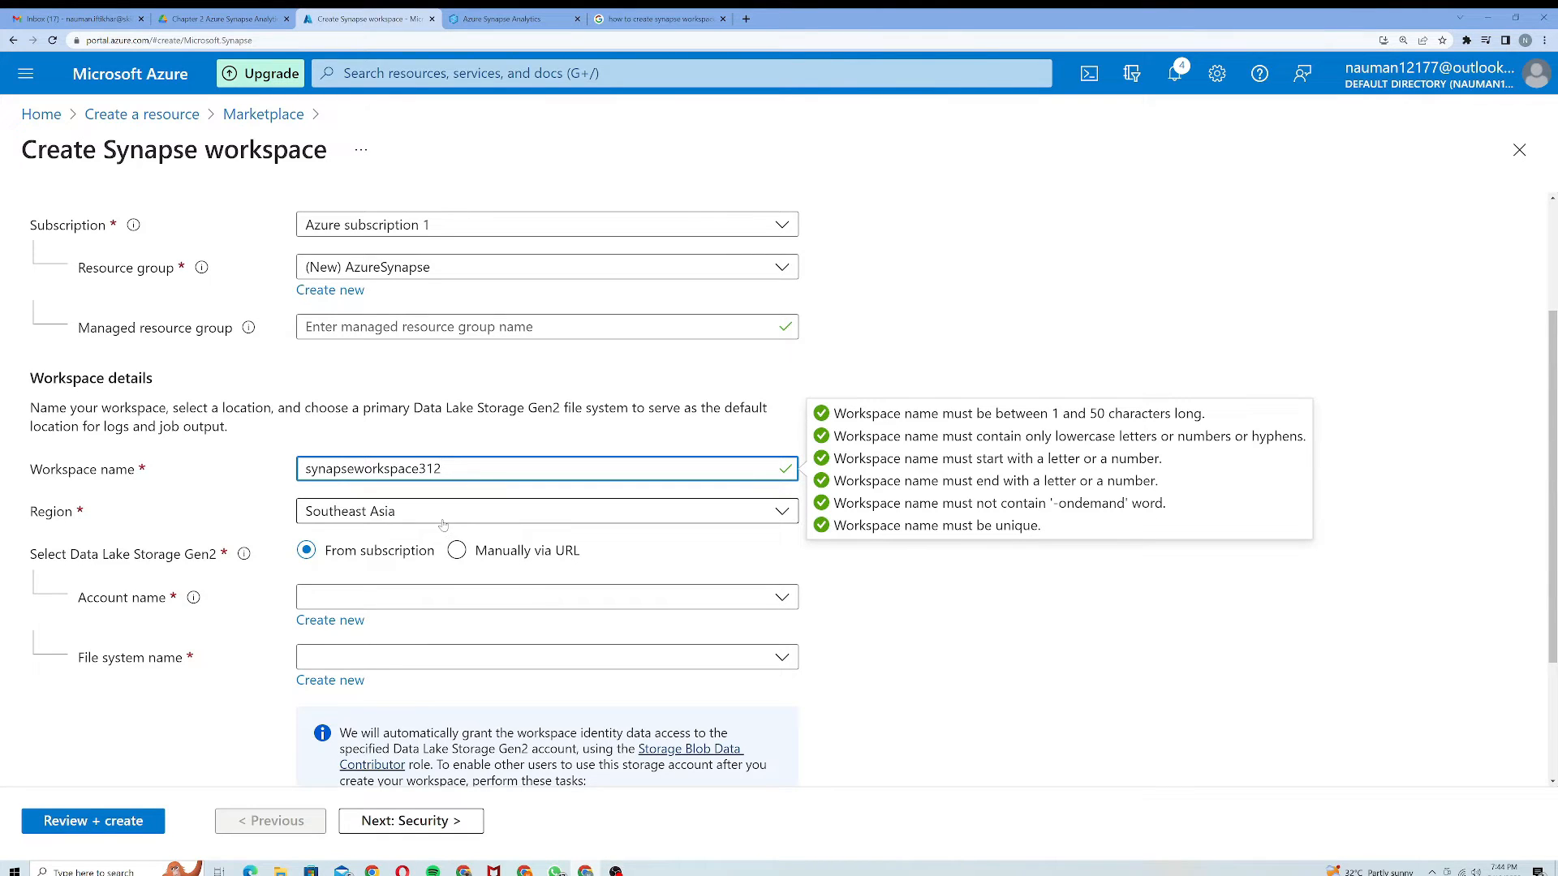
click(396, 511)
click(396, 511)
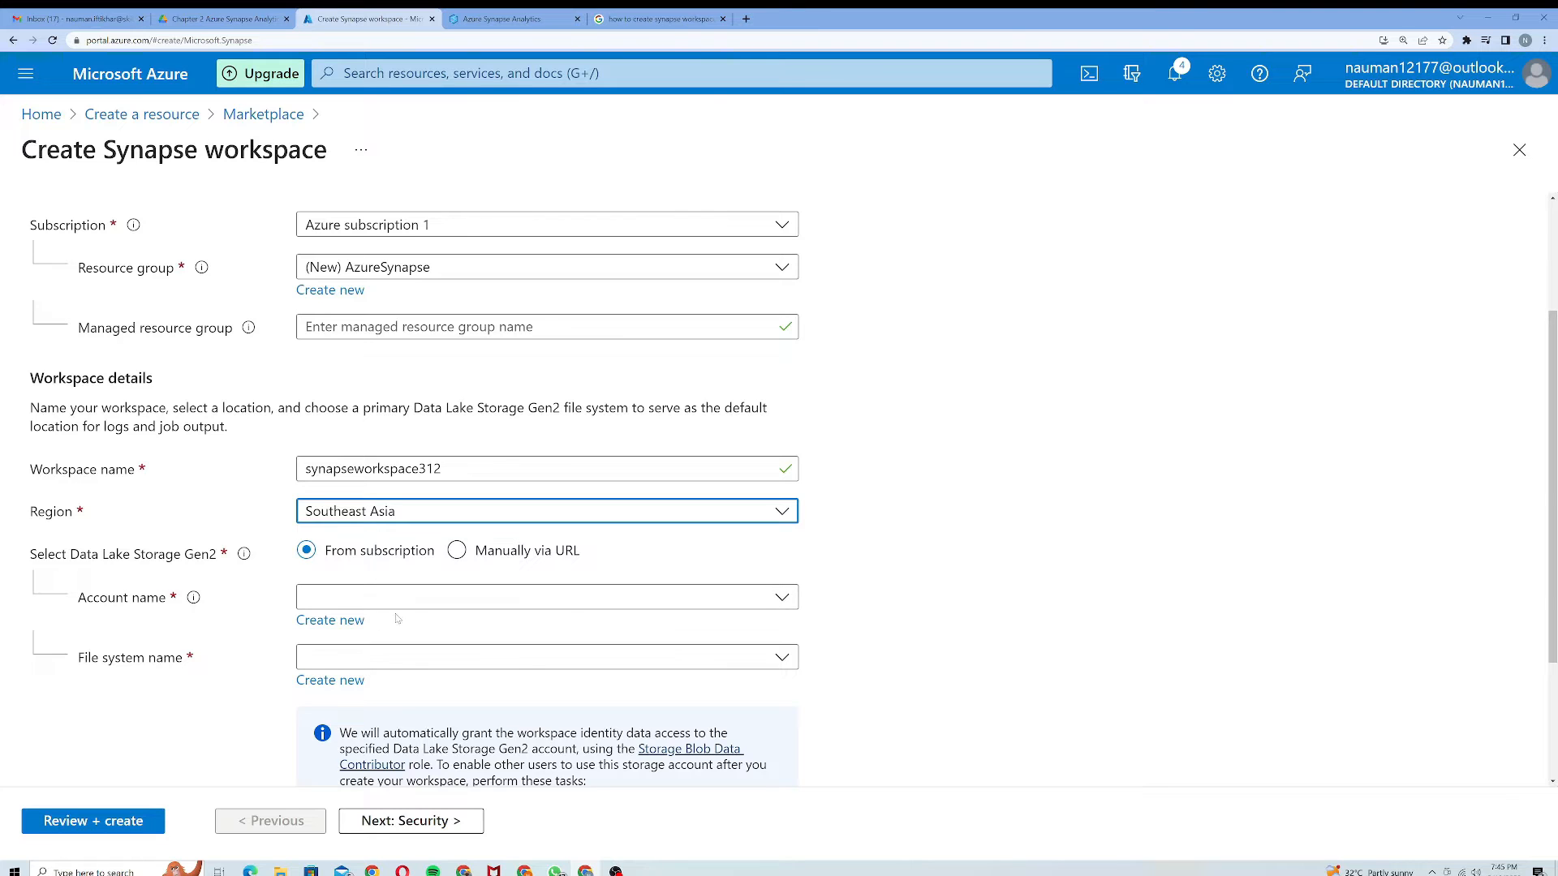
scroll(372, 607, down, 2)
- Create a new Data Lake Storage Gen2 account named dlstoragemystore
click(337, 439)
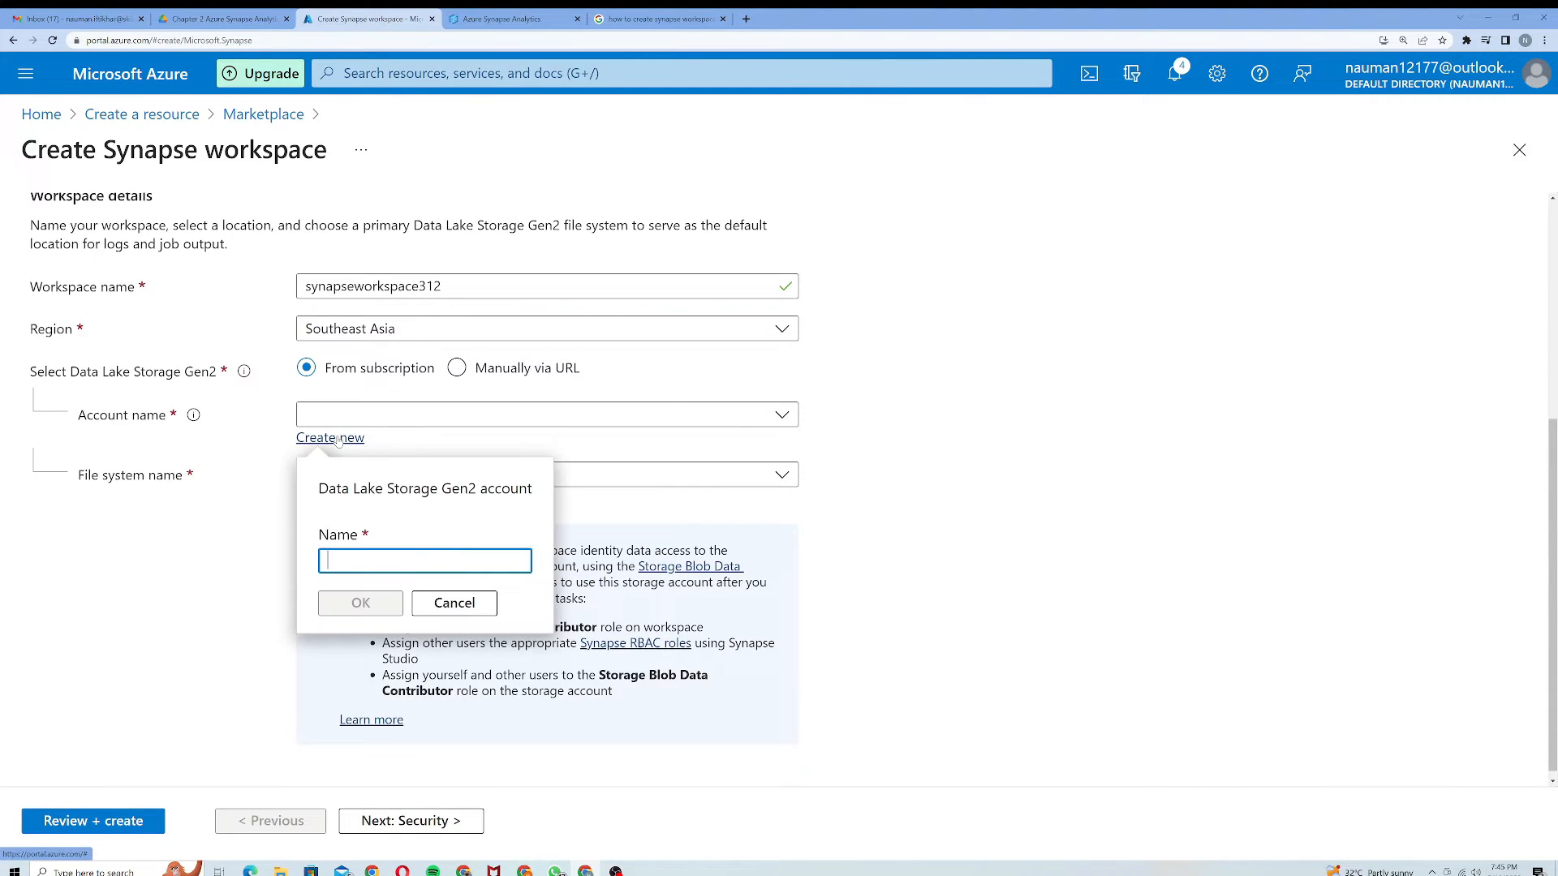
click(69, 373)
drag(68, 373, 220, 373)
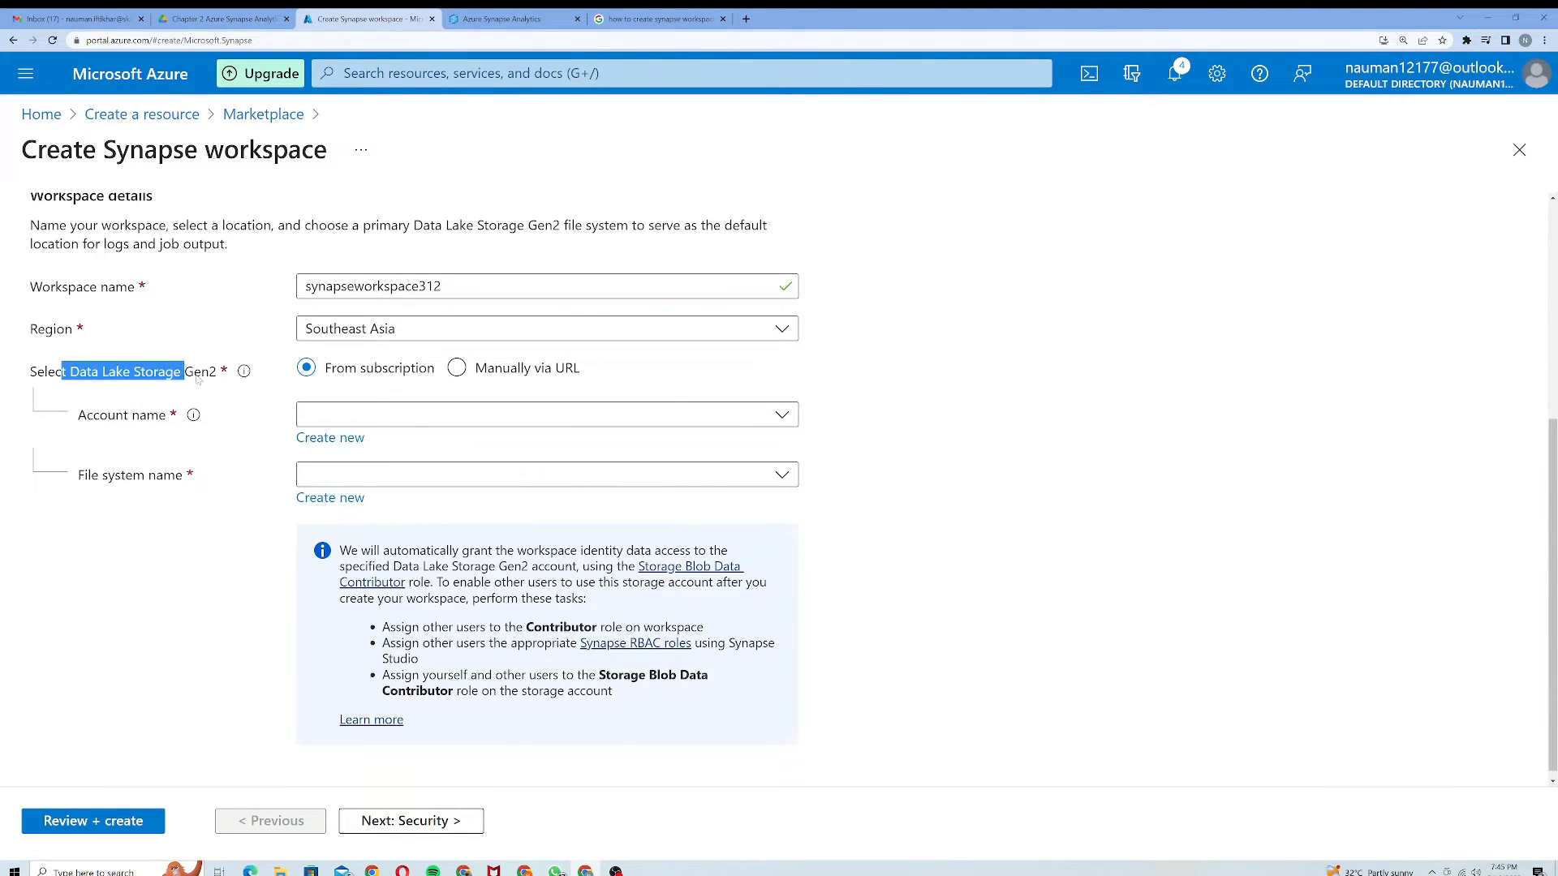
click(348, 441)
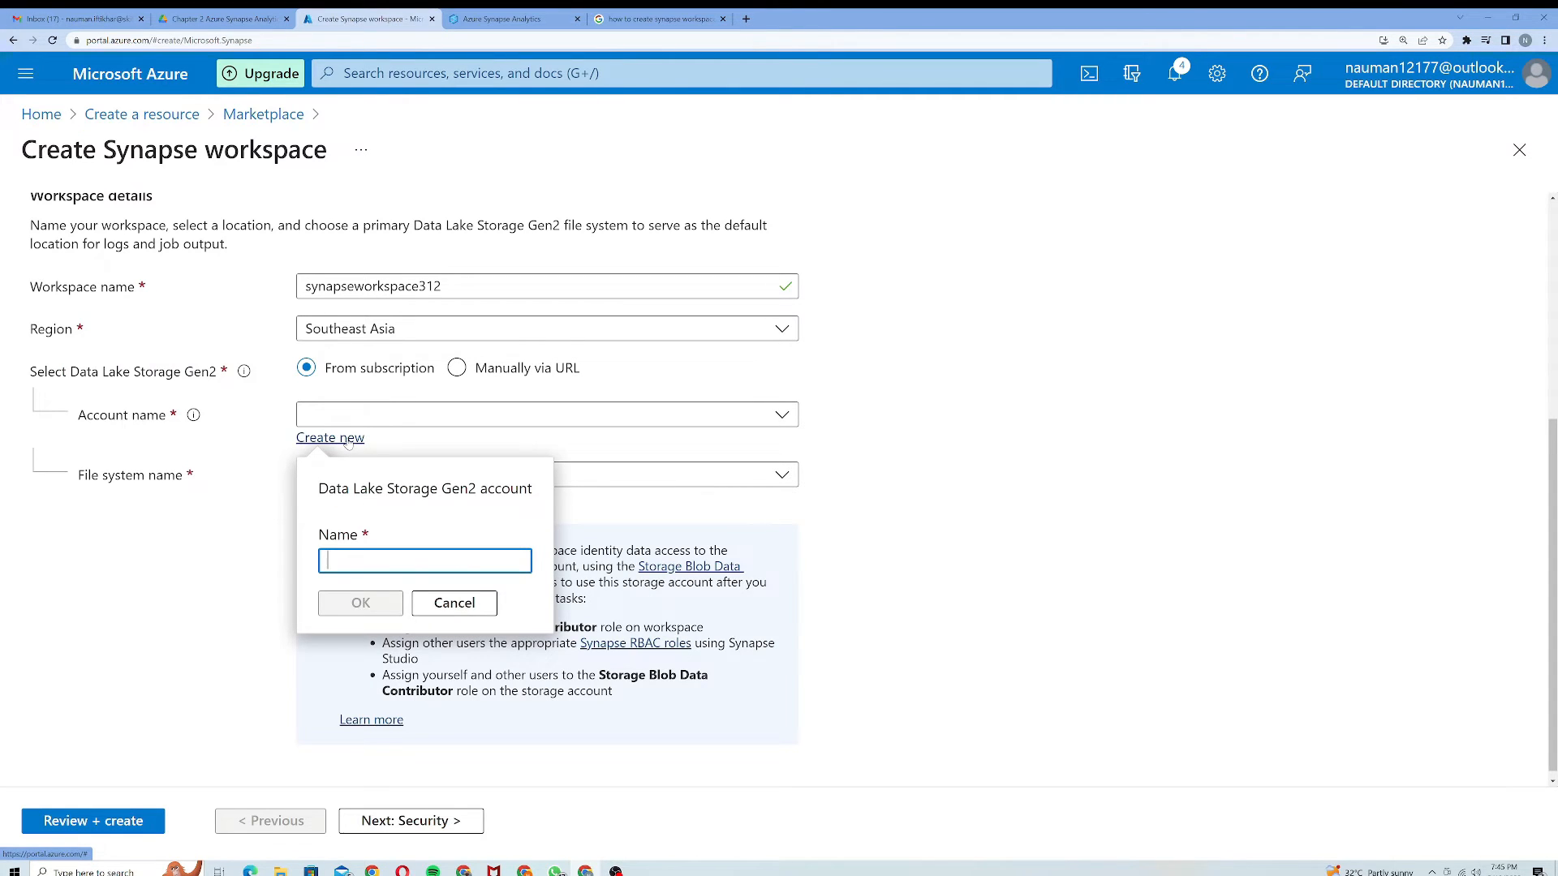
text(dlstoragemystore)
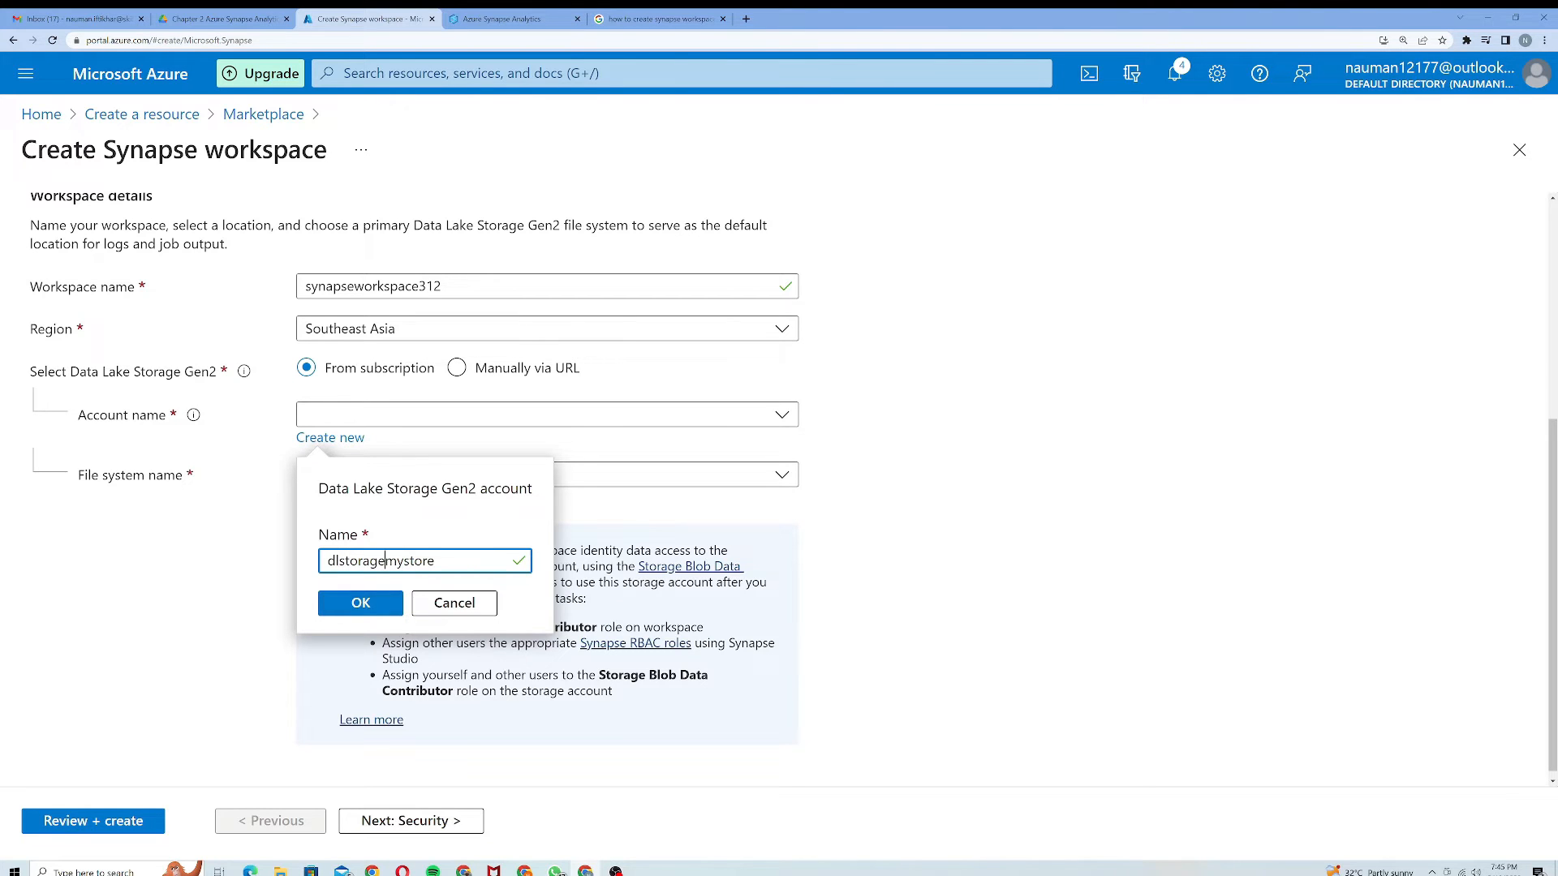
click(361, 603)
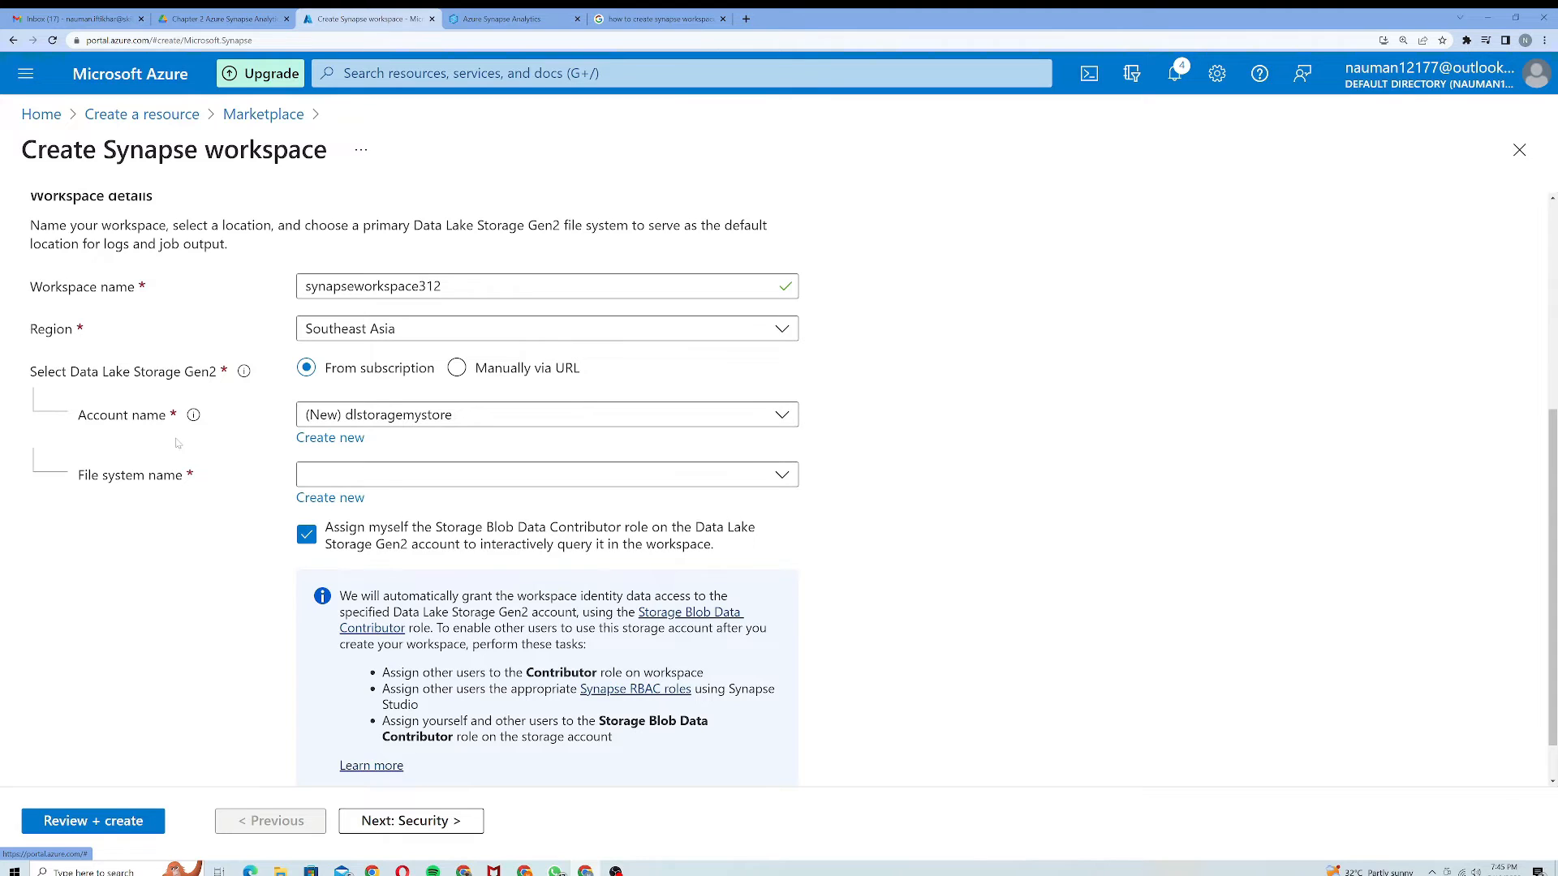
- Create a new Data Lake file system named dlfilesystem
click(330, 498)
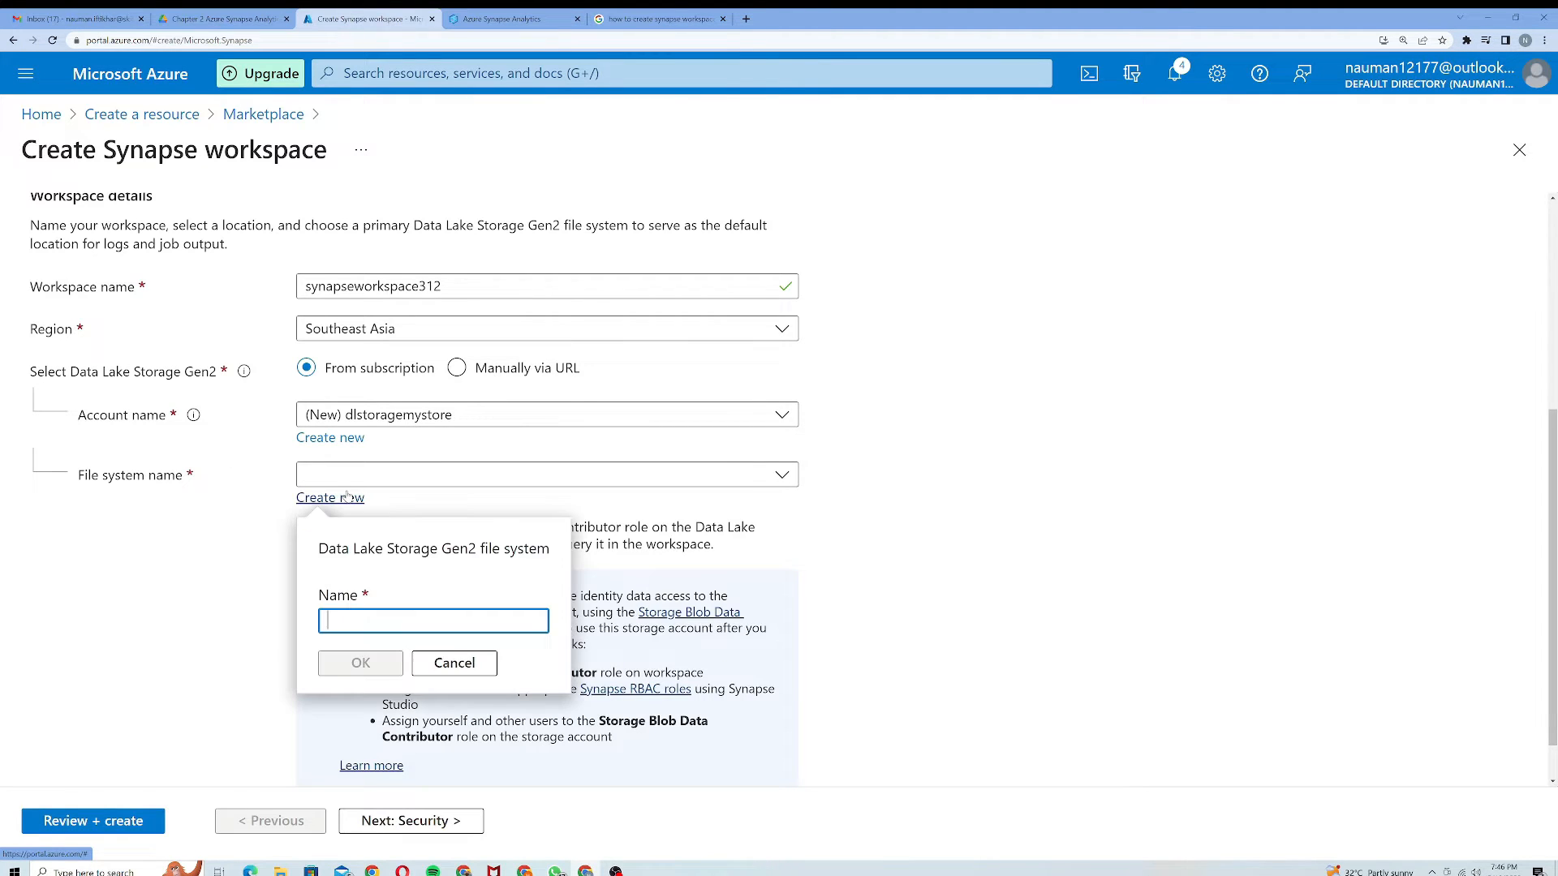
text(dlfilesy)
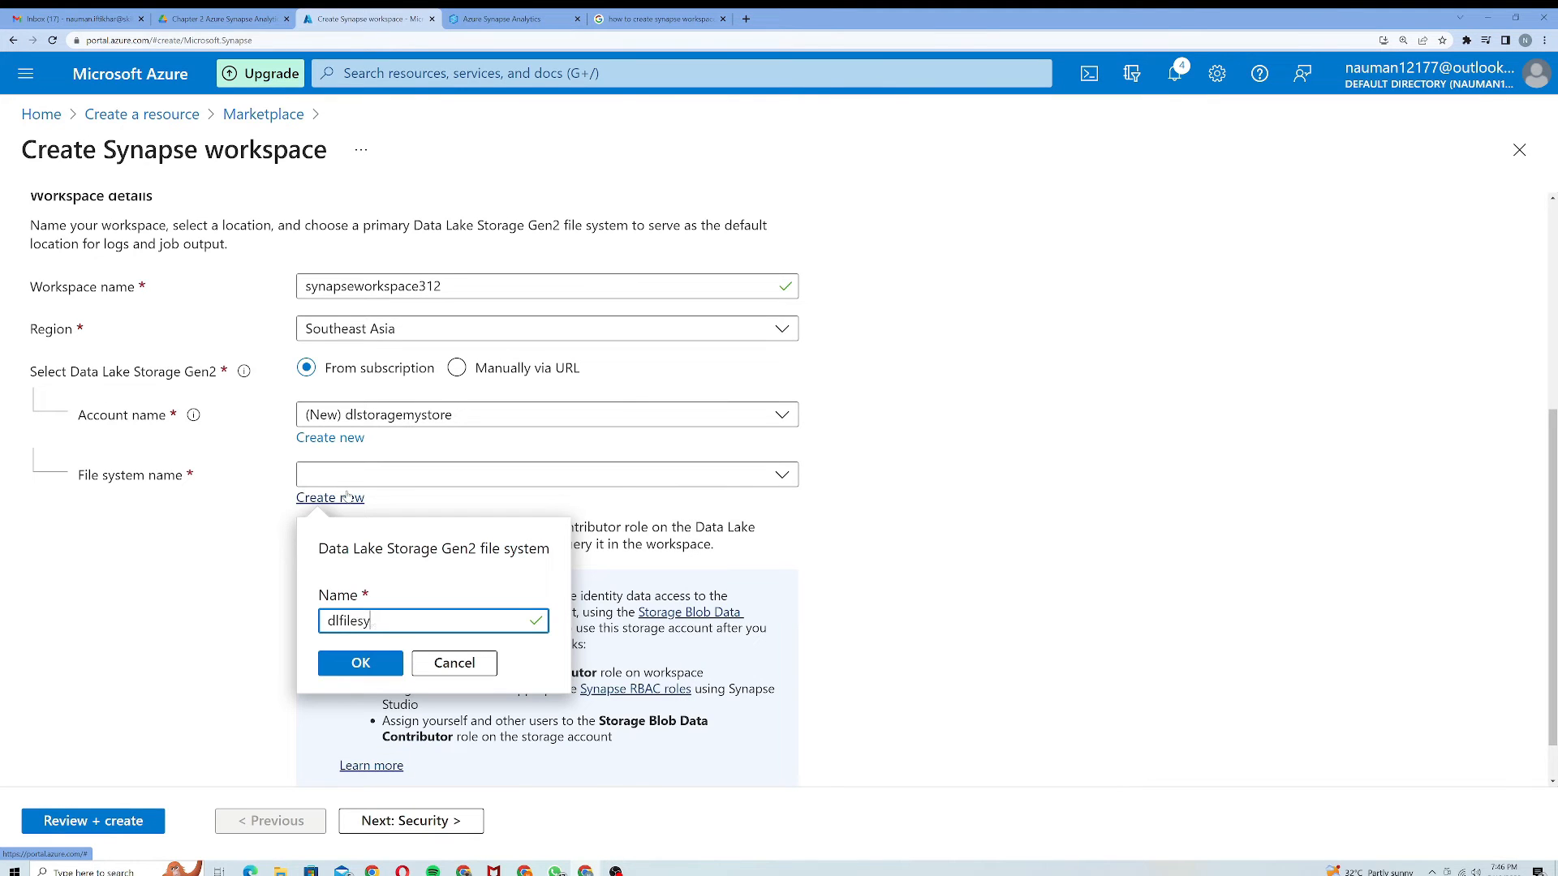
text(stem)
click(360, 663)
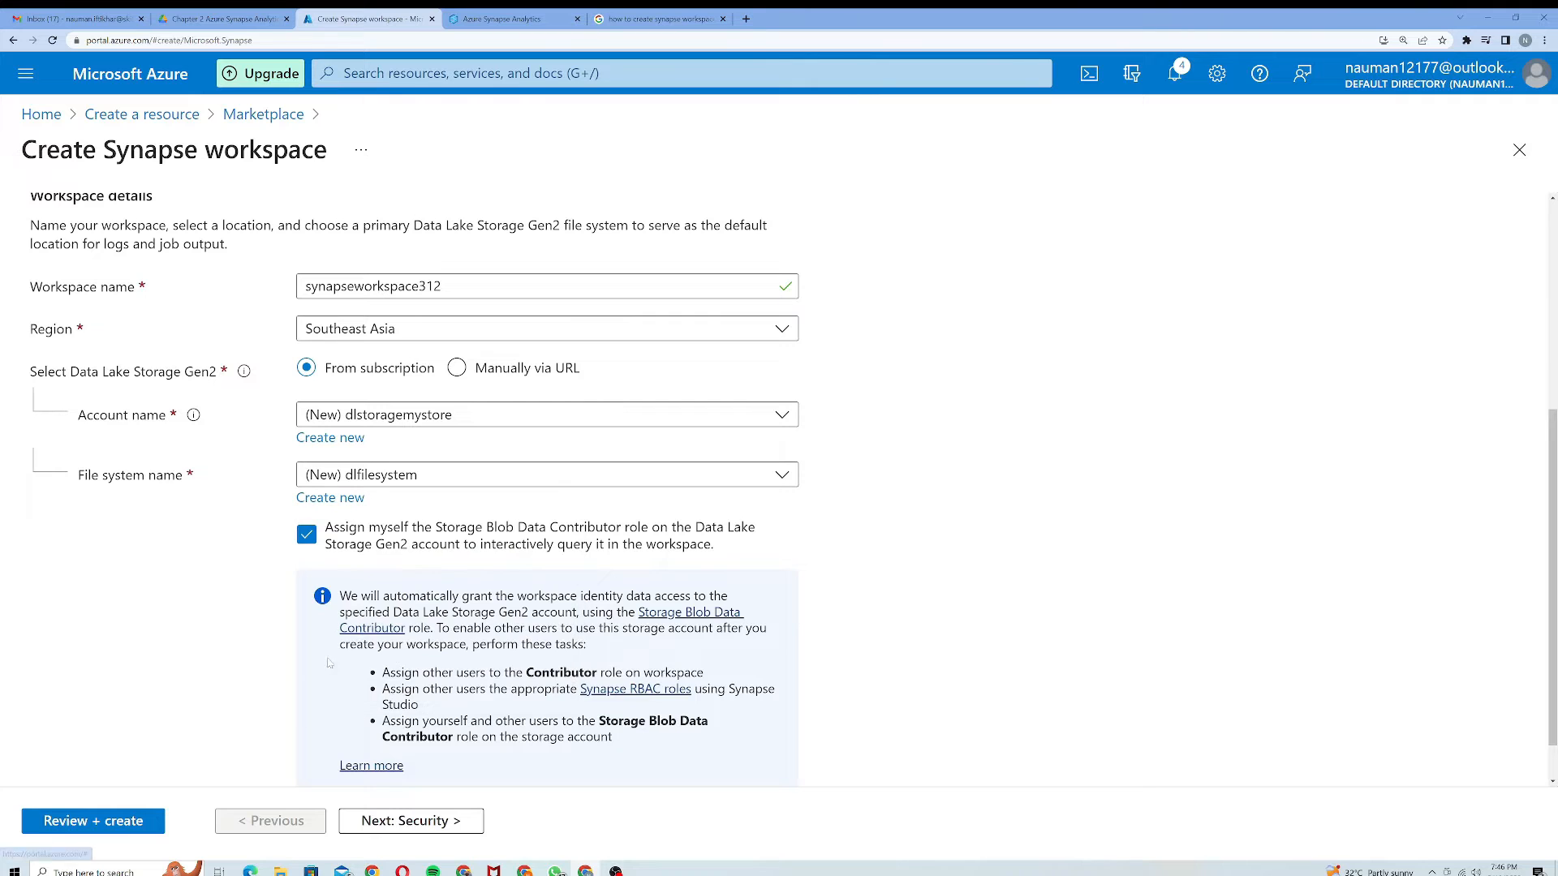
scroll(327, 661, down, 1)
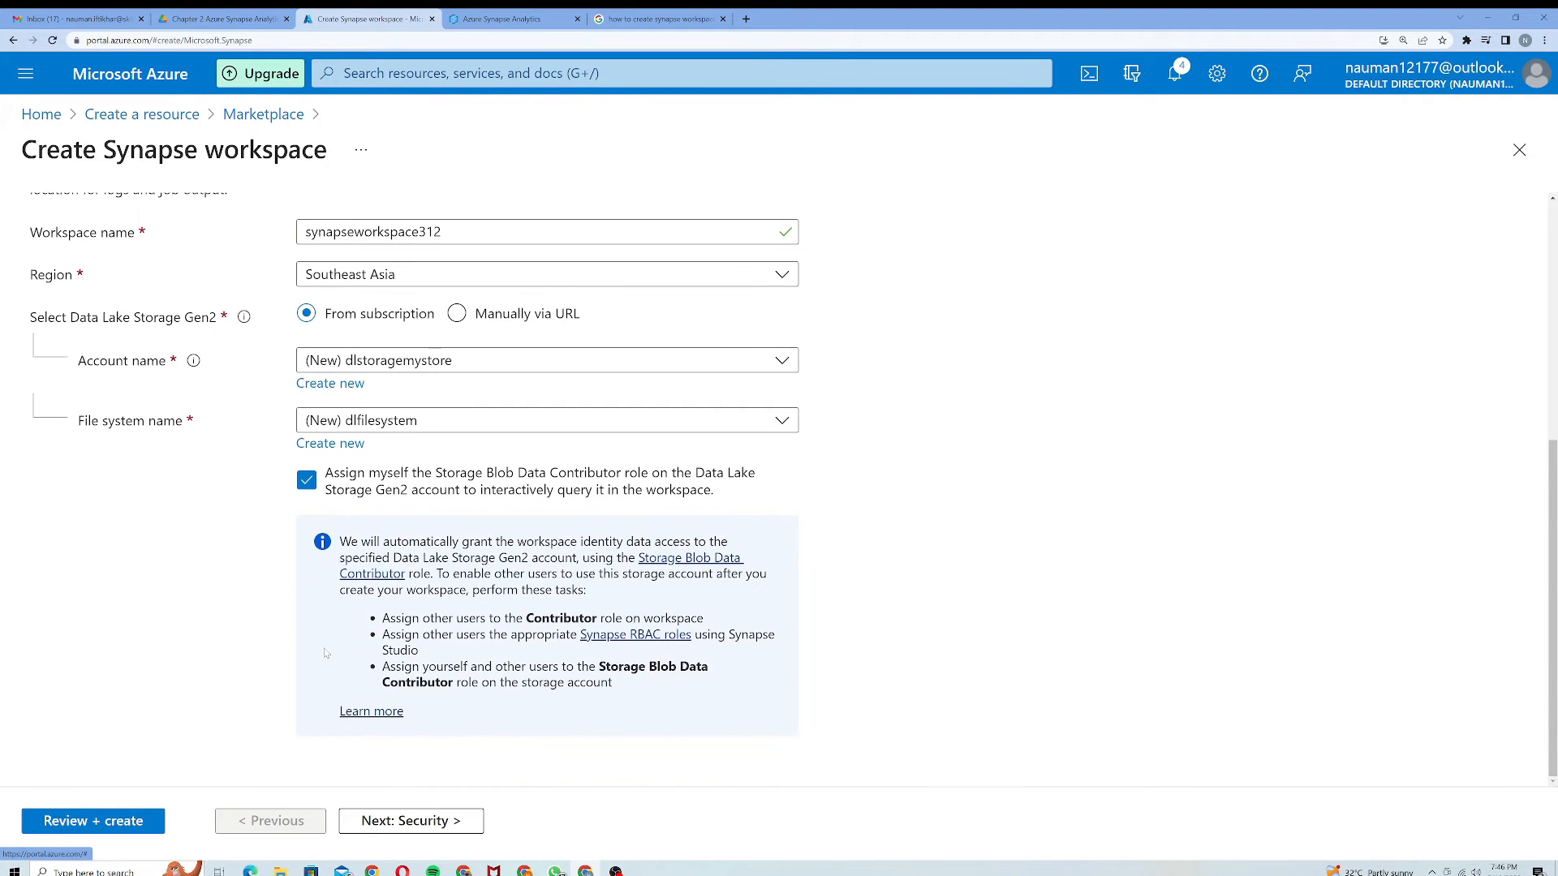
scroll(325, 653, up, 2)
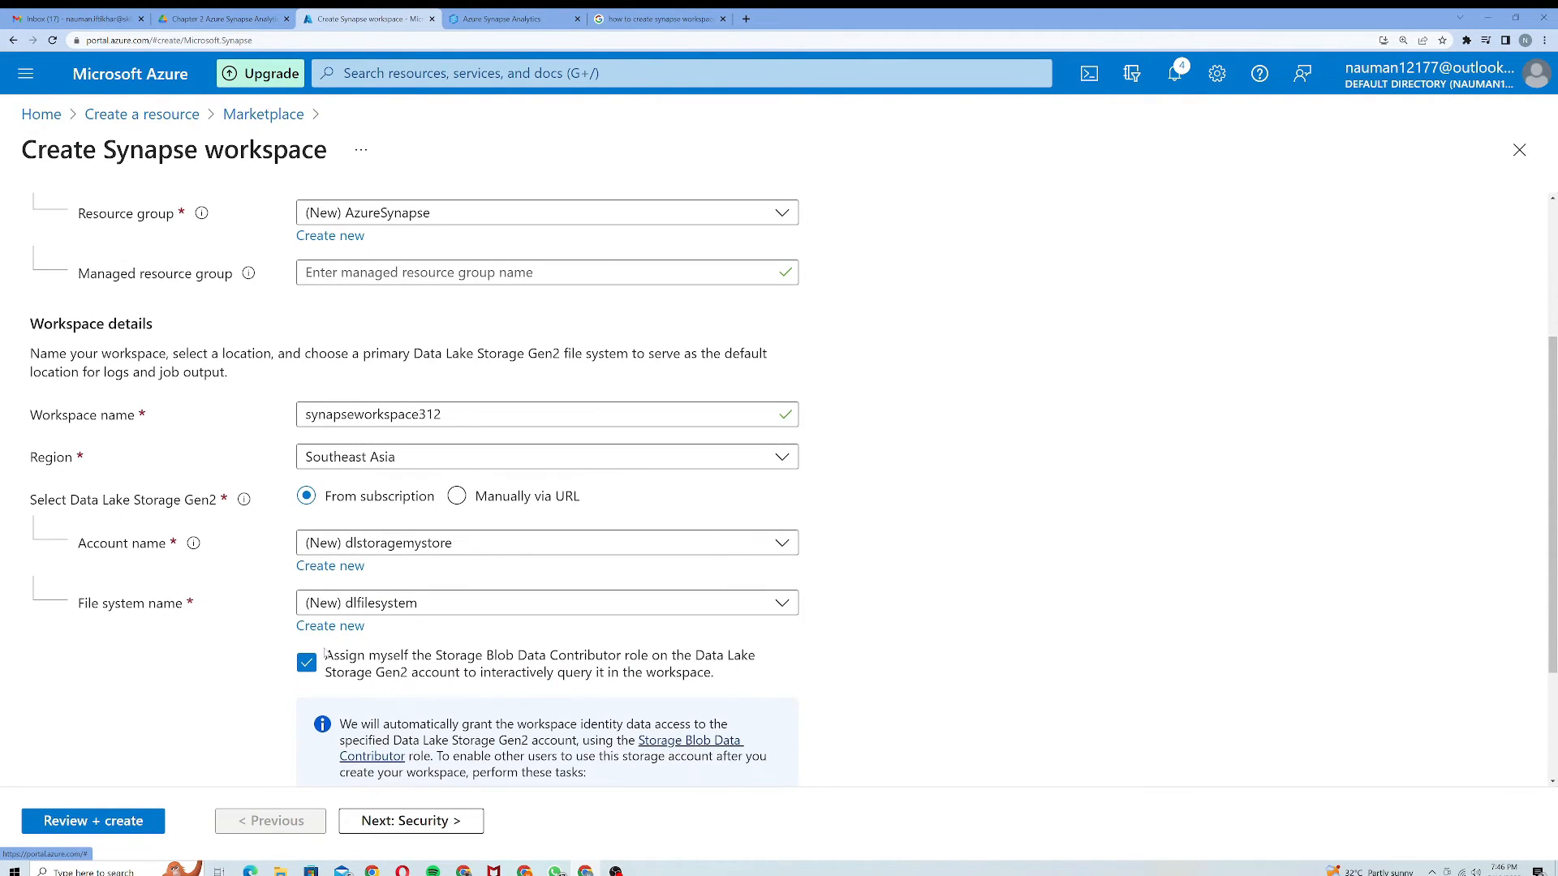
scroll(325, 654, up, 2)
scroll(324, 654, down, 4)
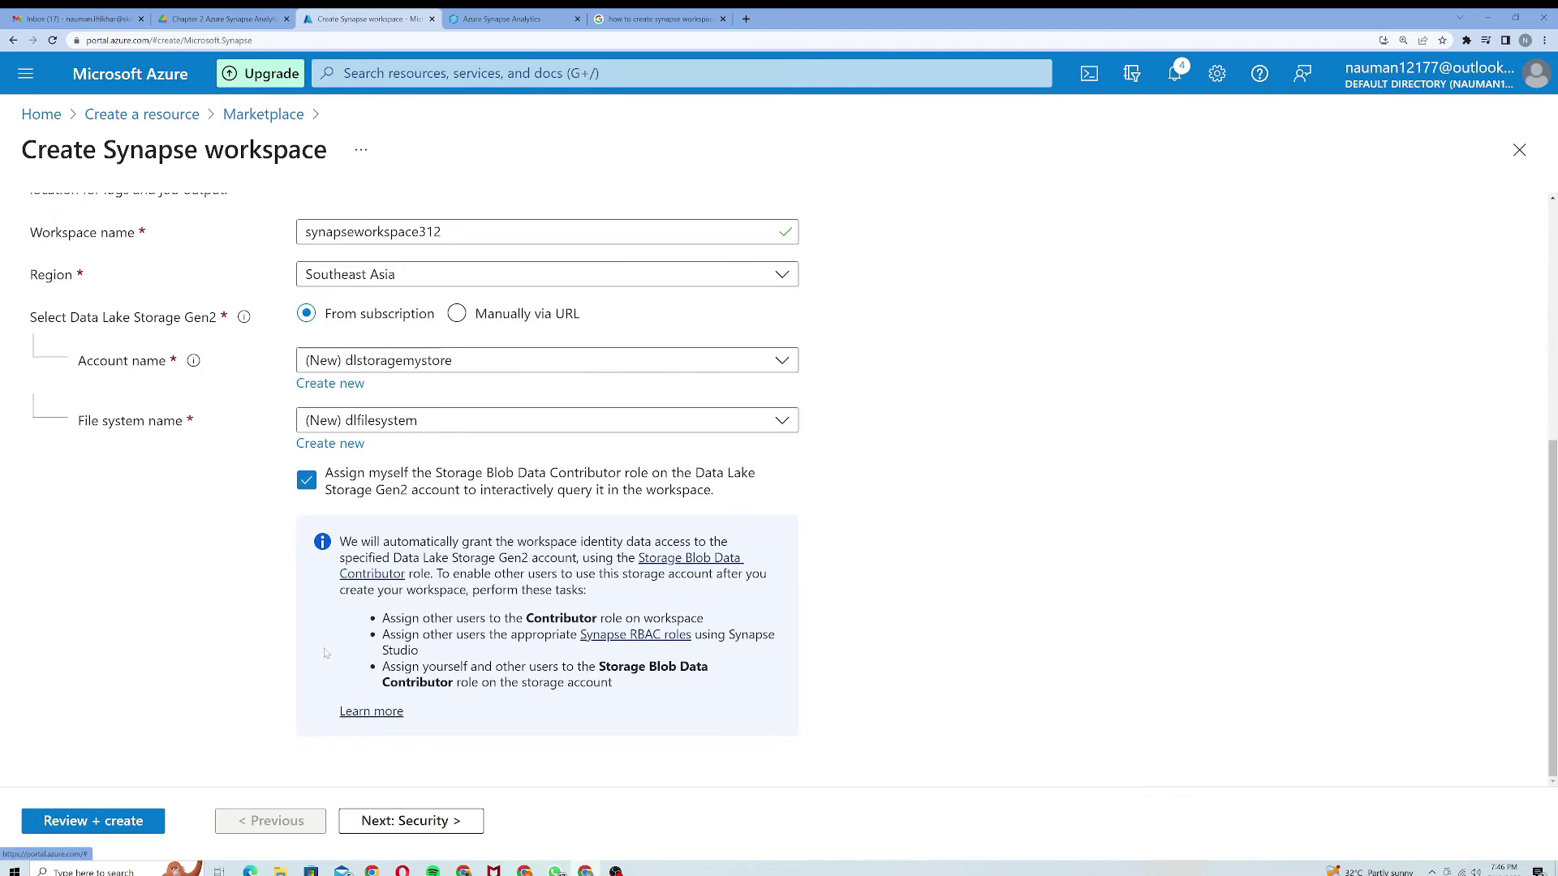
scroll(277, 613, up, 3)
scroll(276, 613, down, 3)
- On Security, set SQL admin login nauman12175 with a matching password
click(410, 822)
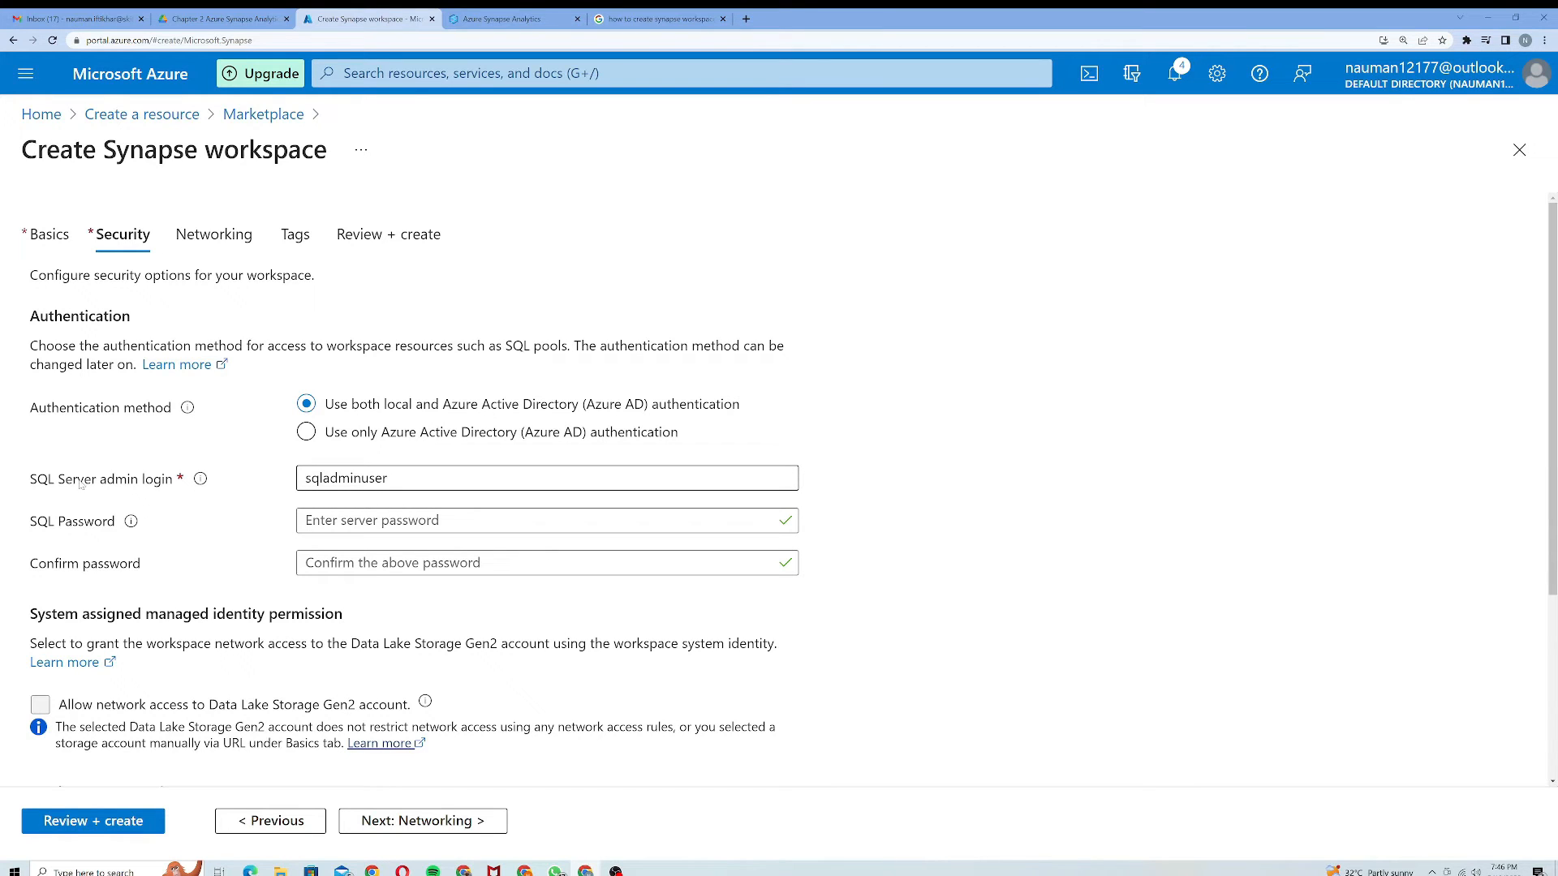
click(546, 477)
text(nauman12175)
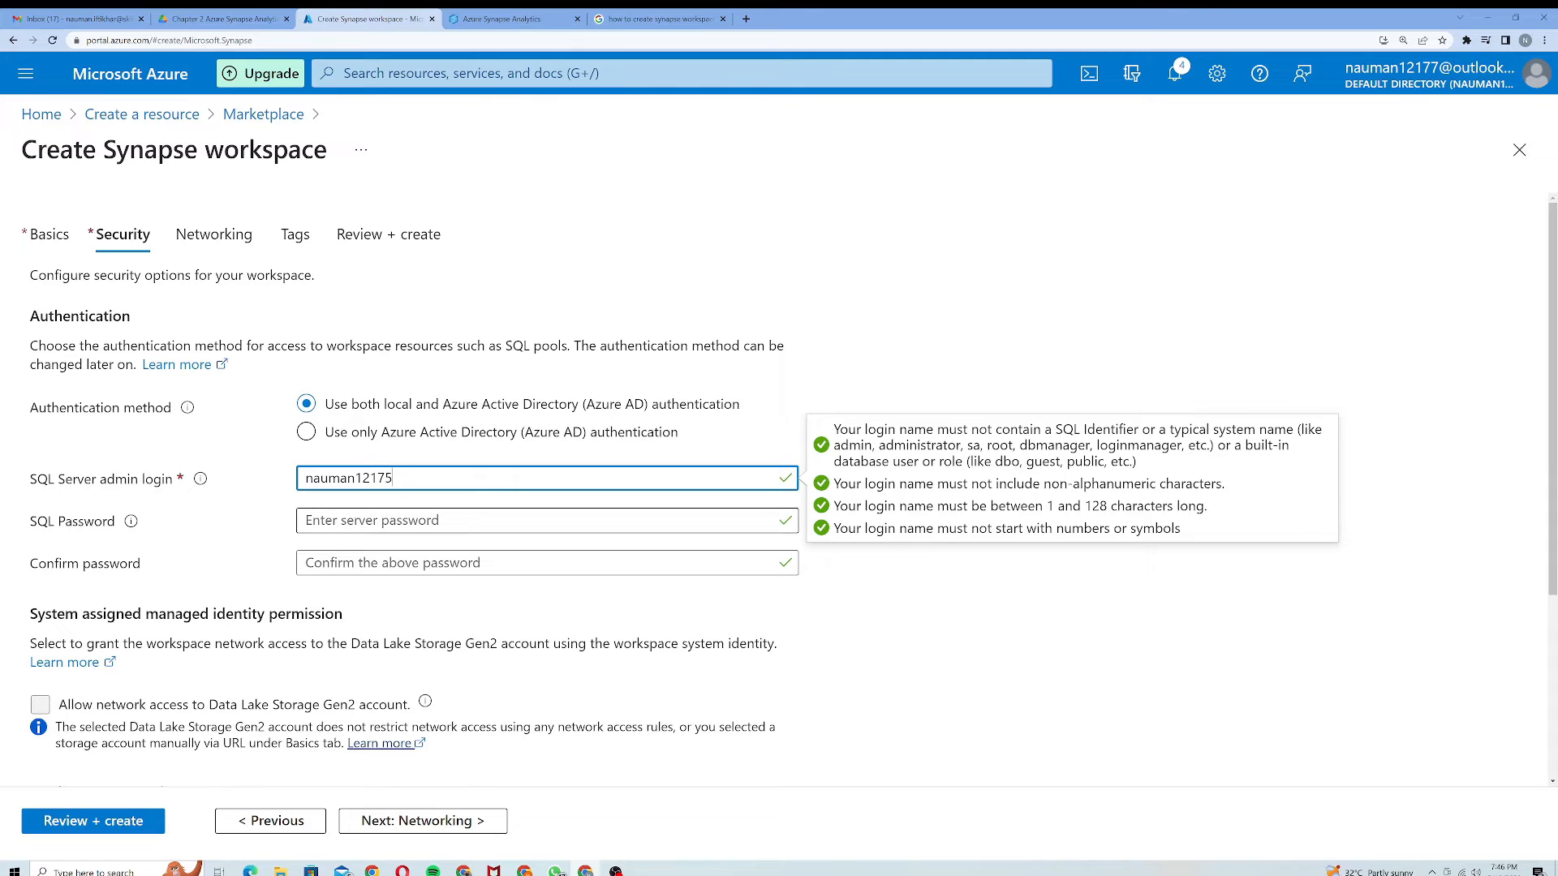
key(Tab)
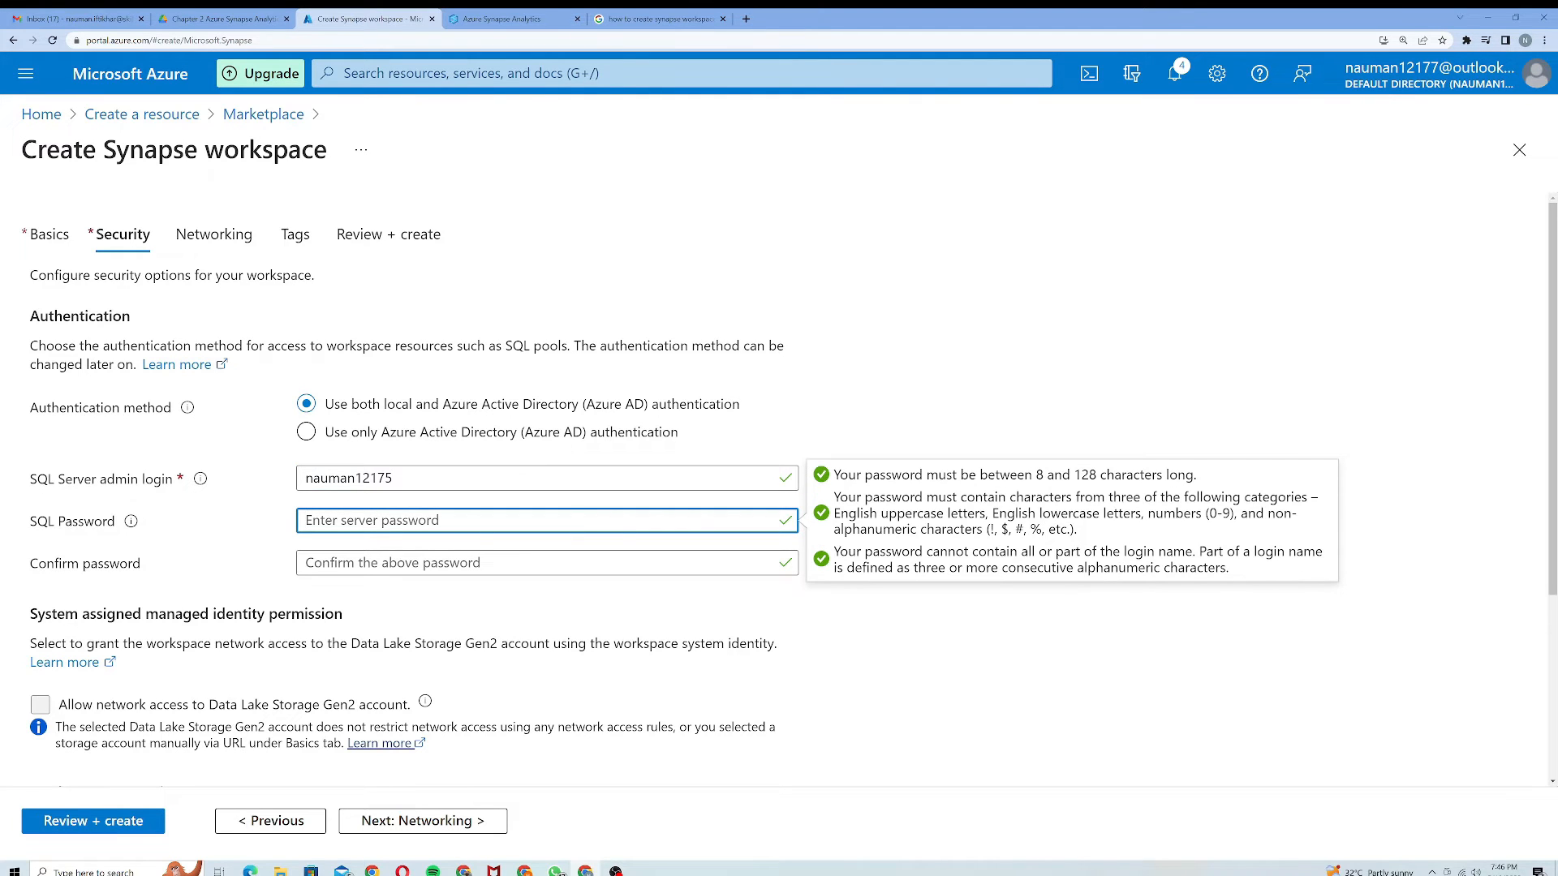
text(*********)
key(Tab)
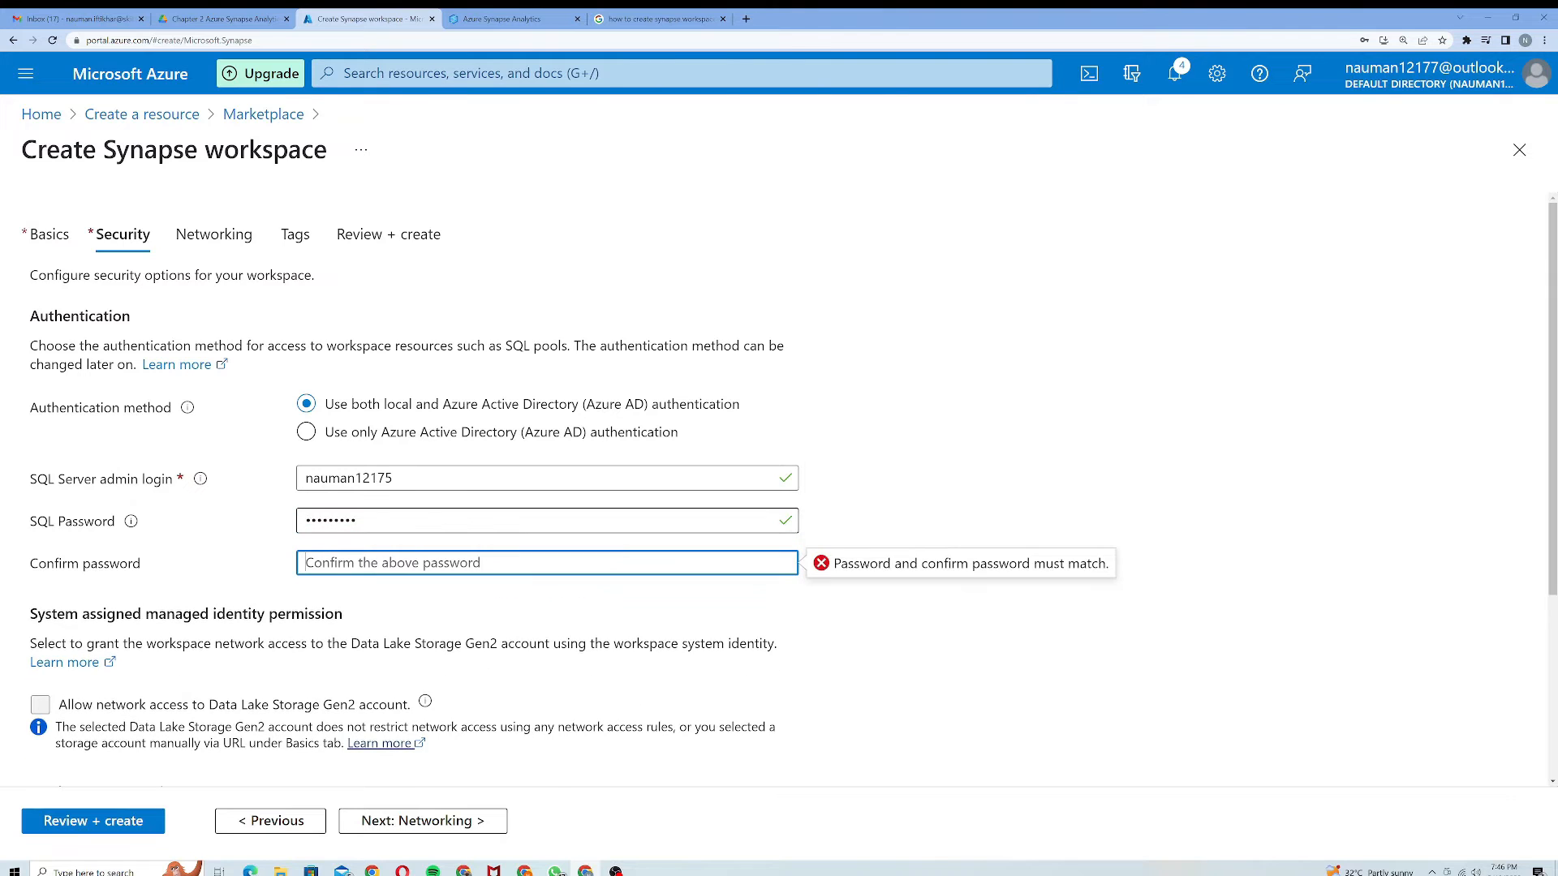
text(*********)
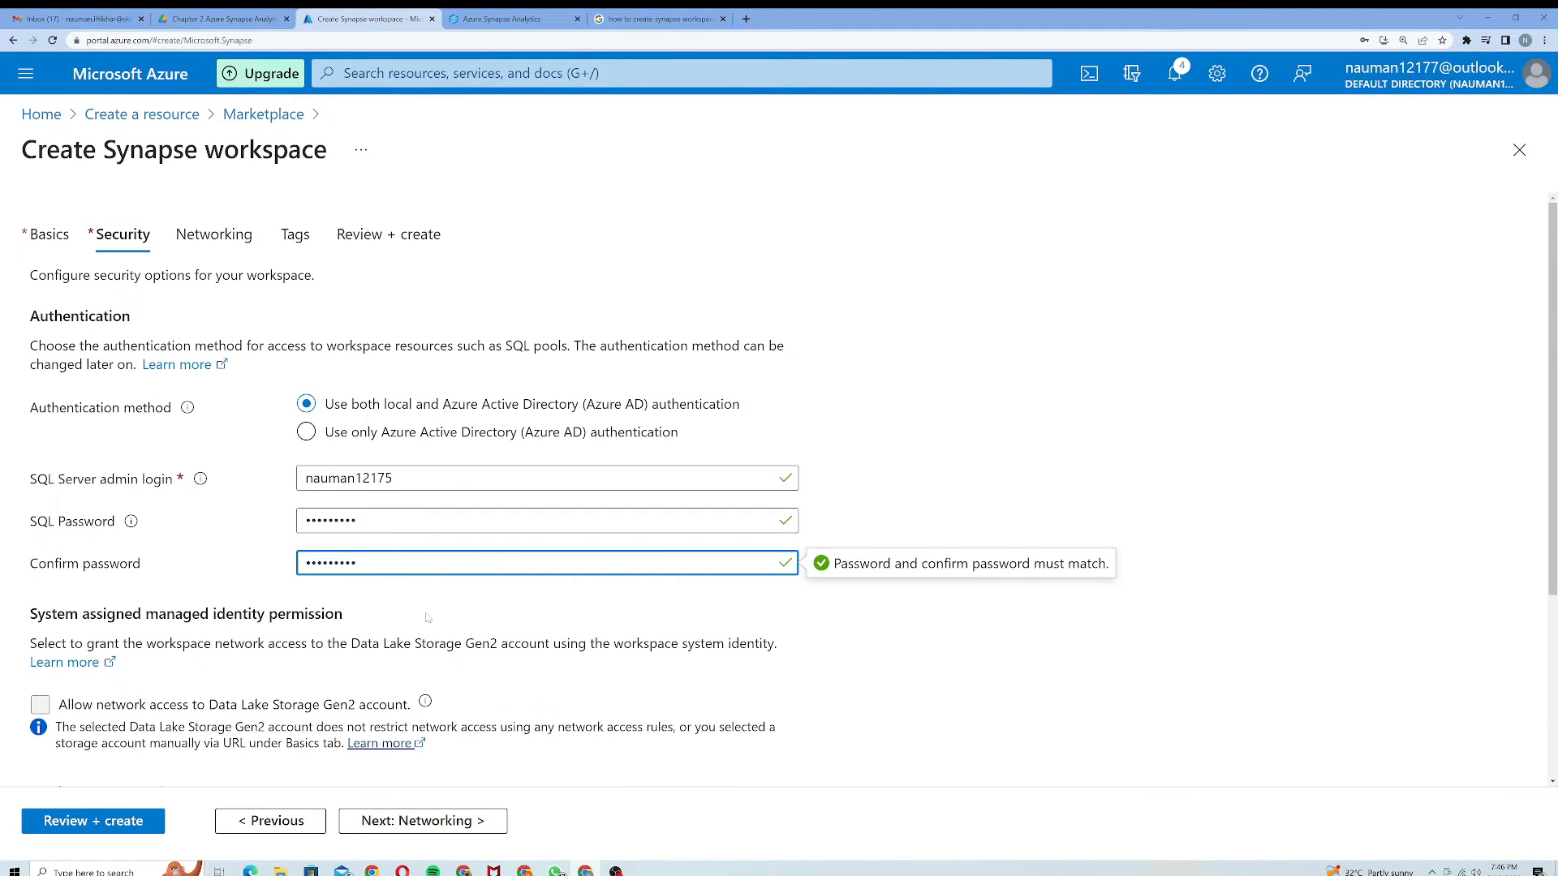
click(427, 617)
scroll(428, 618, down, 1)
scroll(317, 585, down, 2)
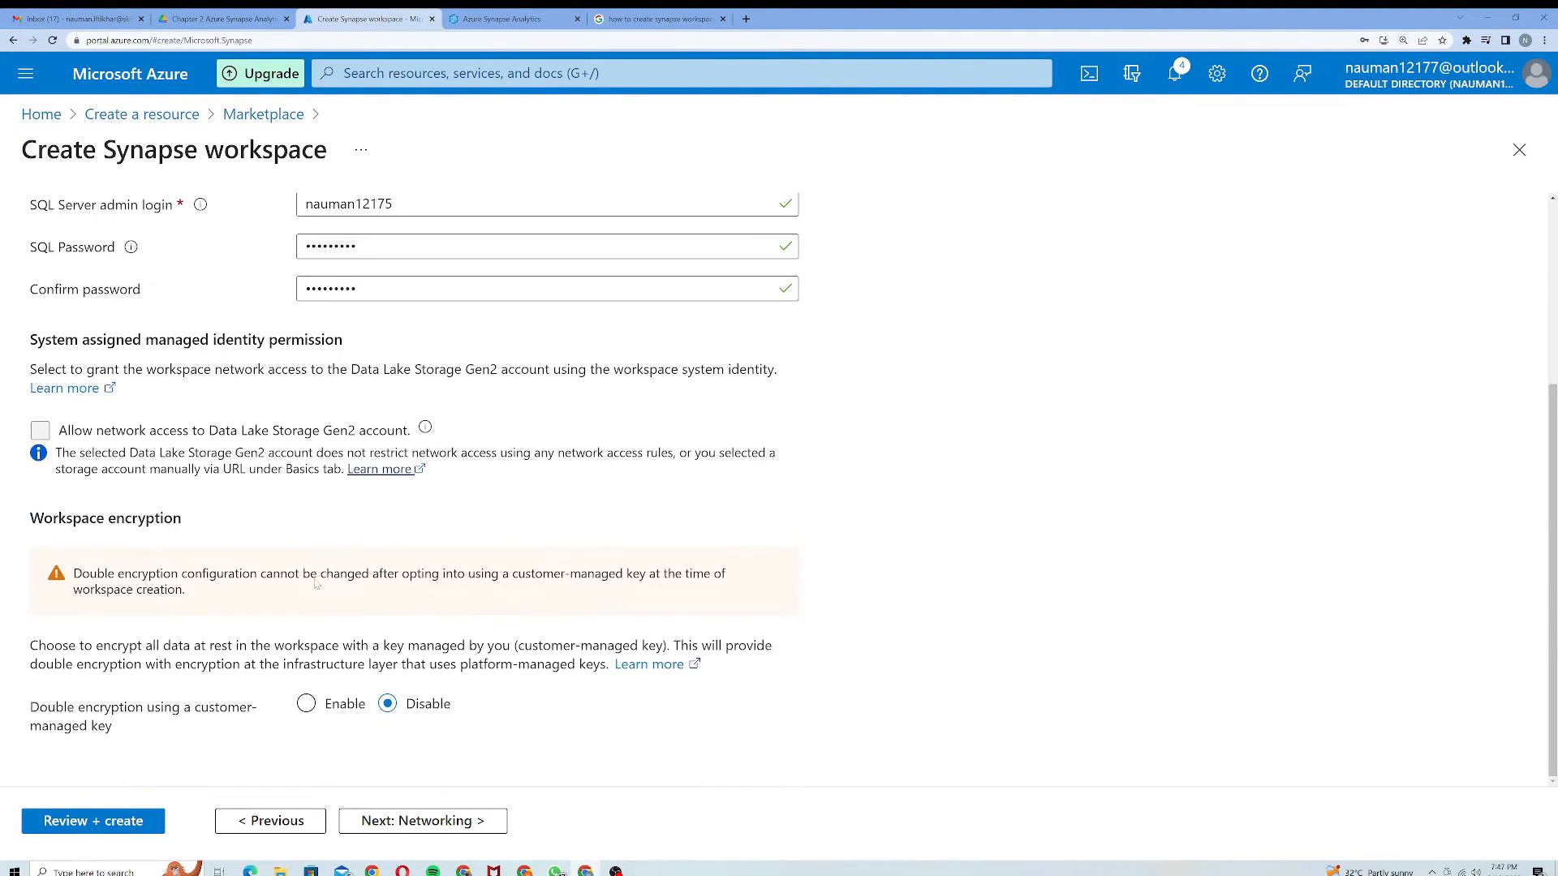
- Move to the Networking step, keeping connections from all IP addresses allowed
click(422, 821)
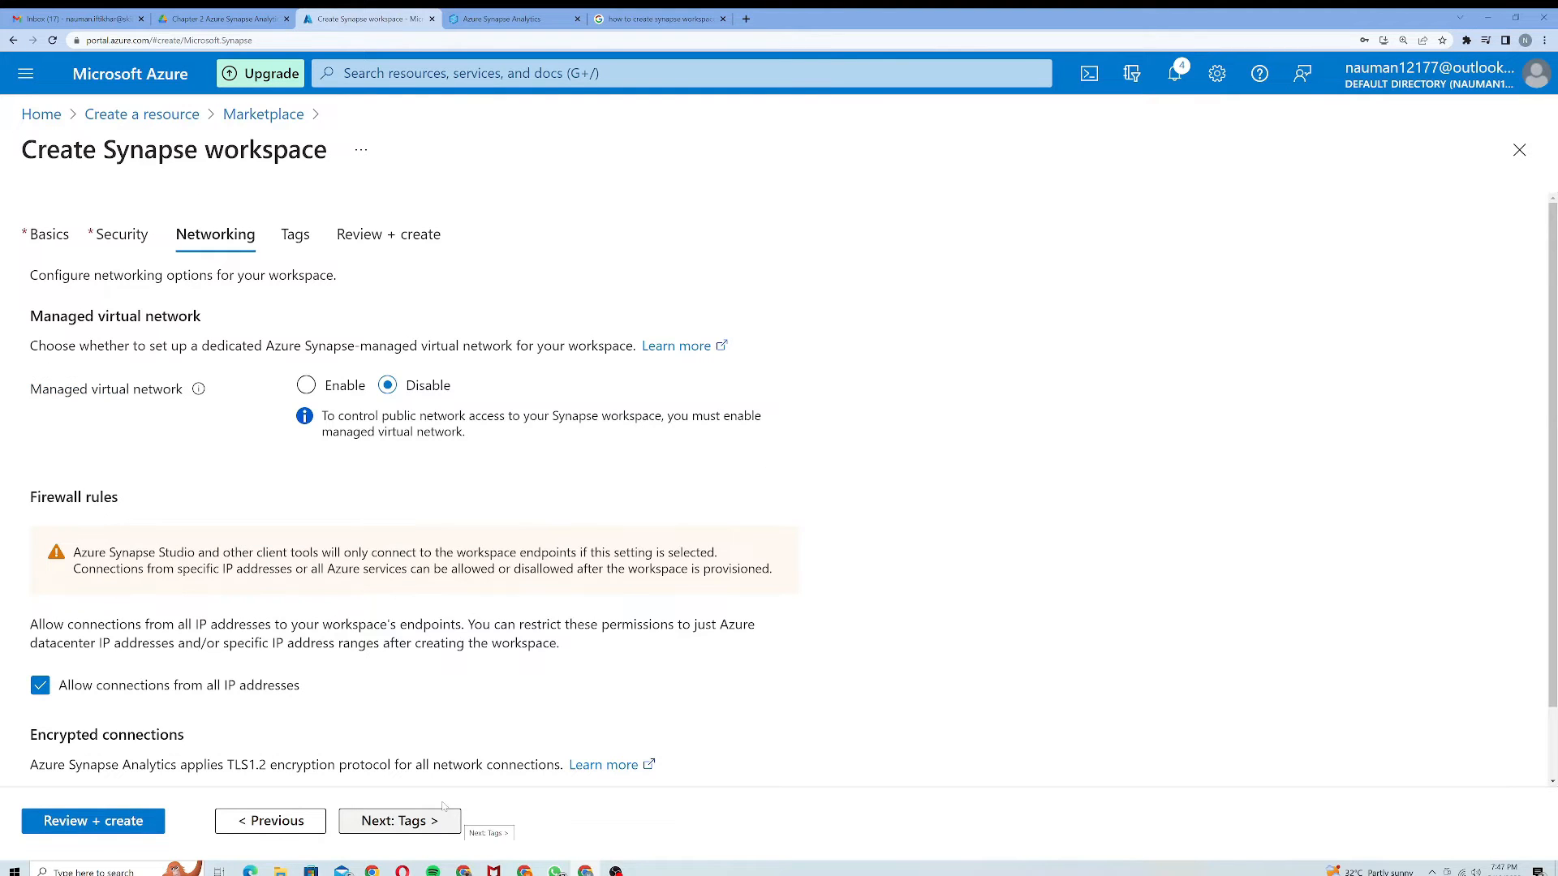
scroll(438, 798, down, 1)
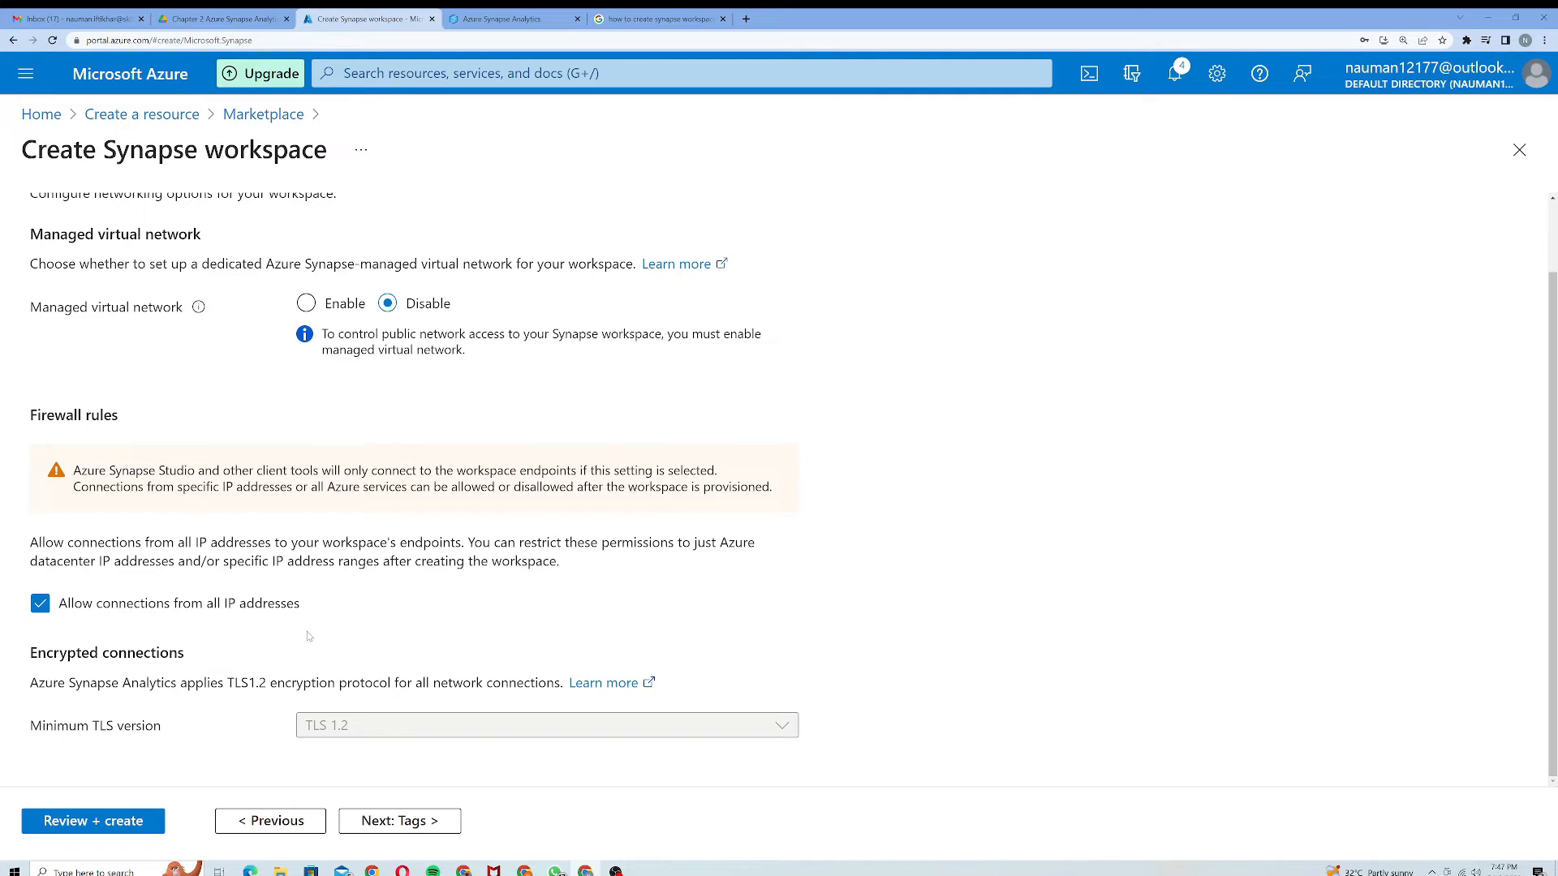
scroll(308, 635, up, 1)
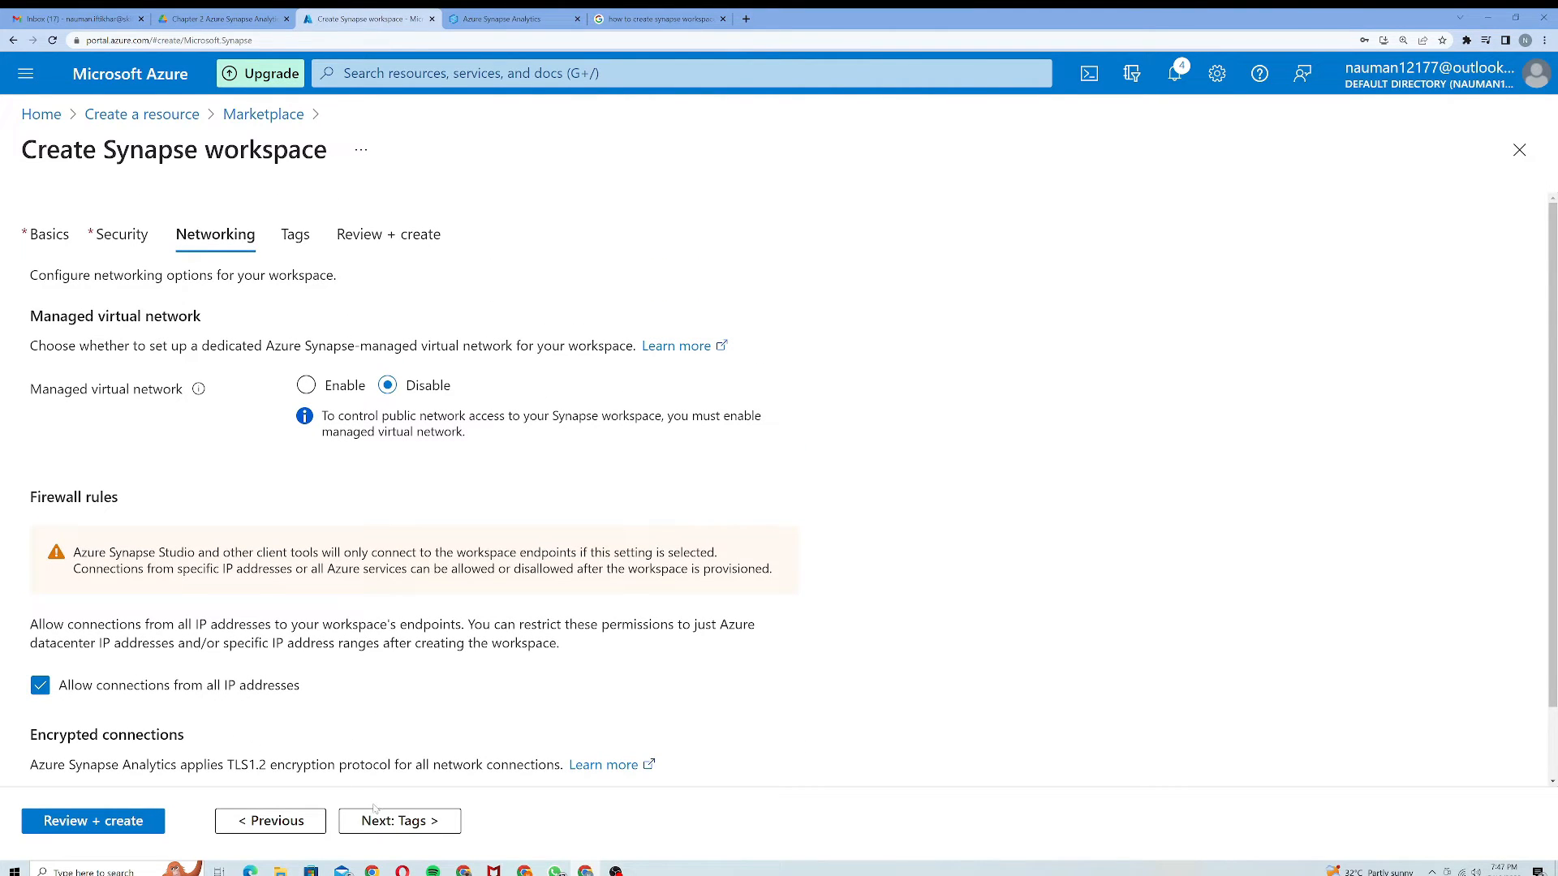
- Add the tag Workspace Owner with value Mr. Xyz
click(397, 821)
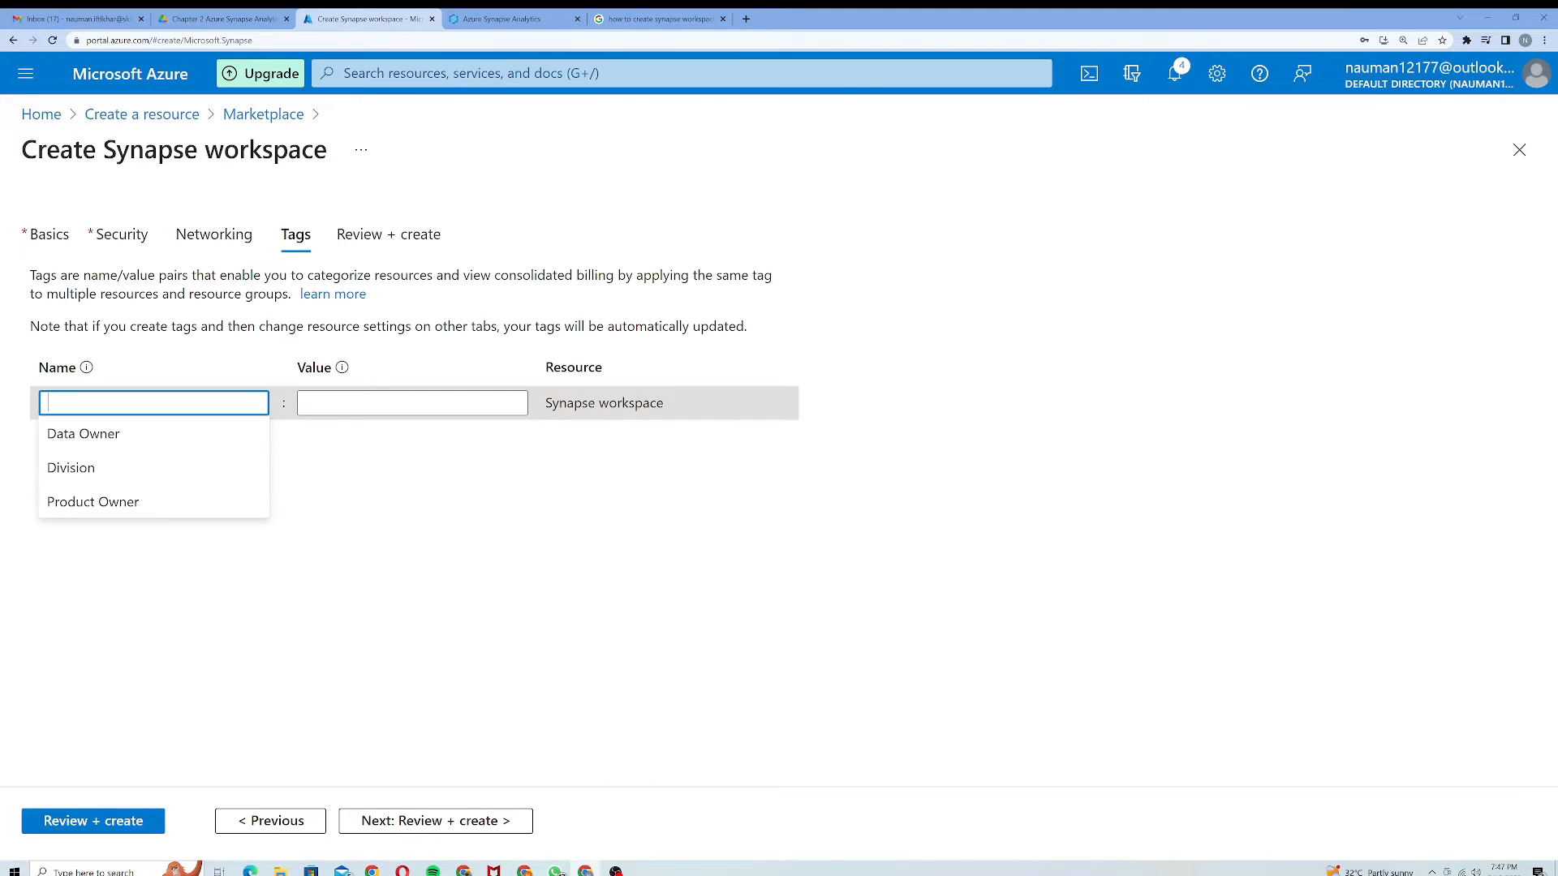
click(611, 543)
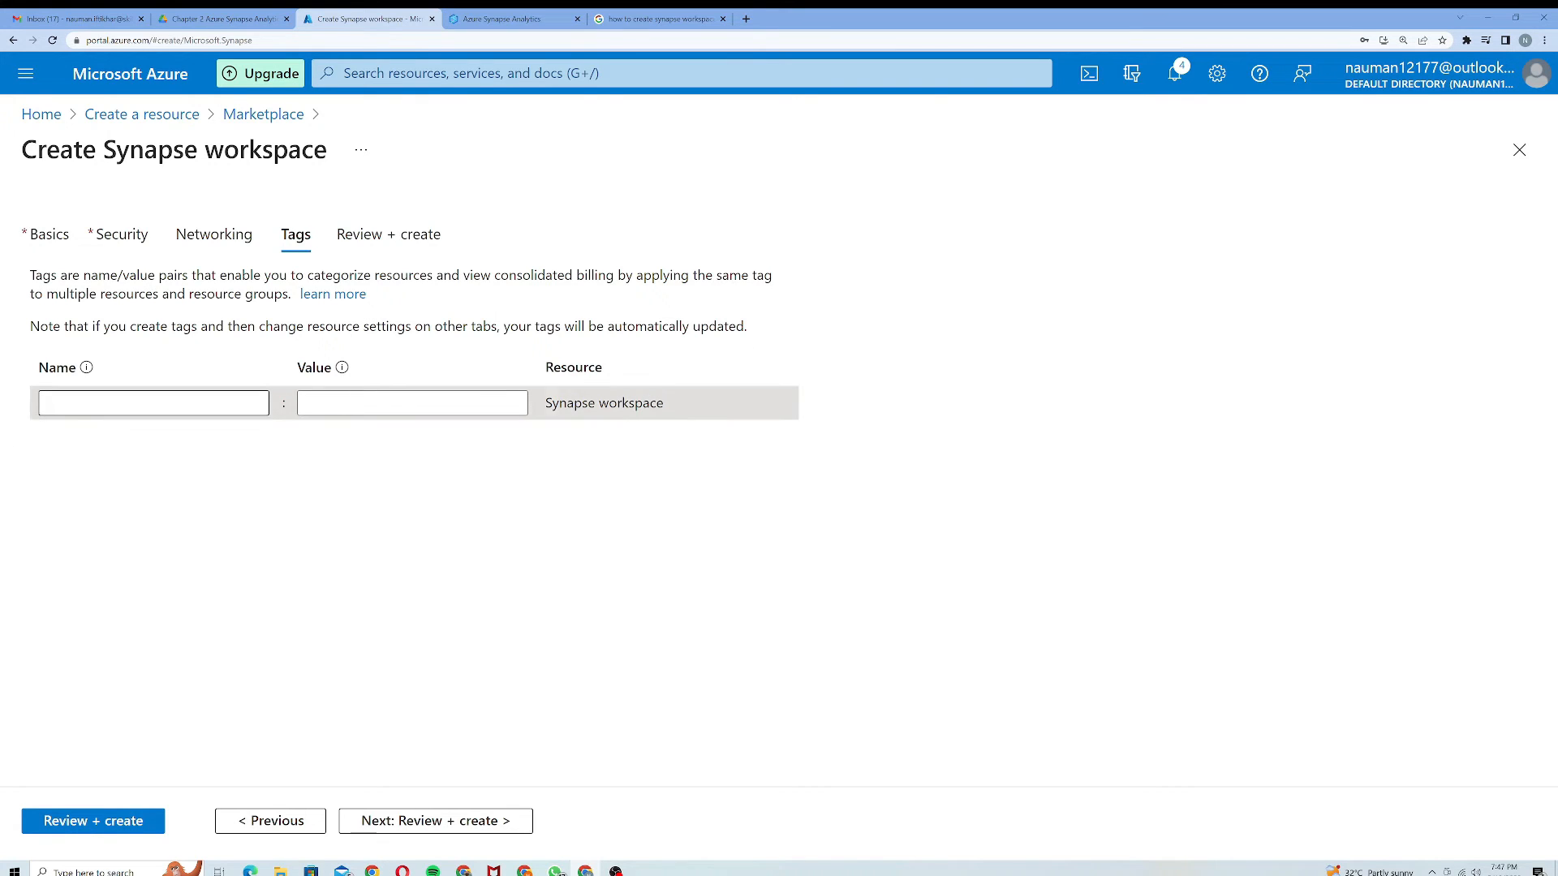
click(153, 403)
text(t)
key(BackSpace)
text(Workspace)
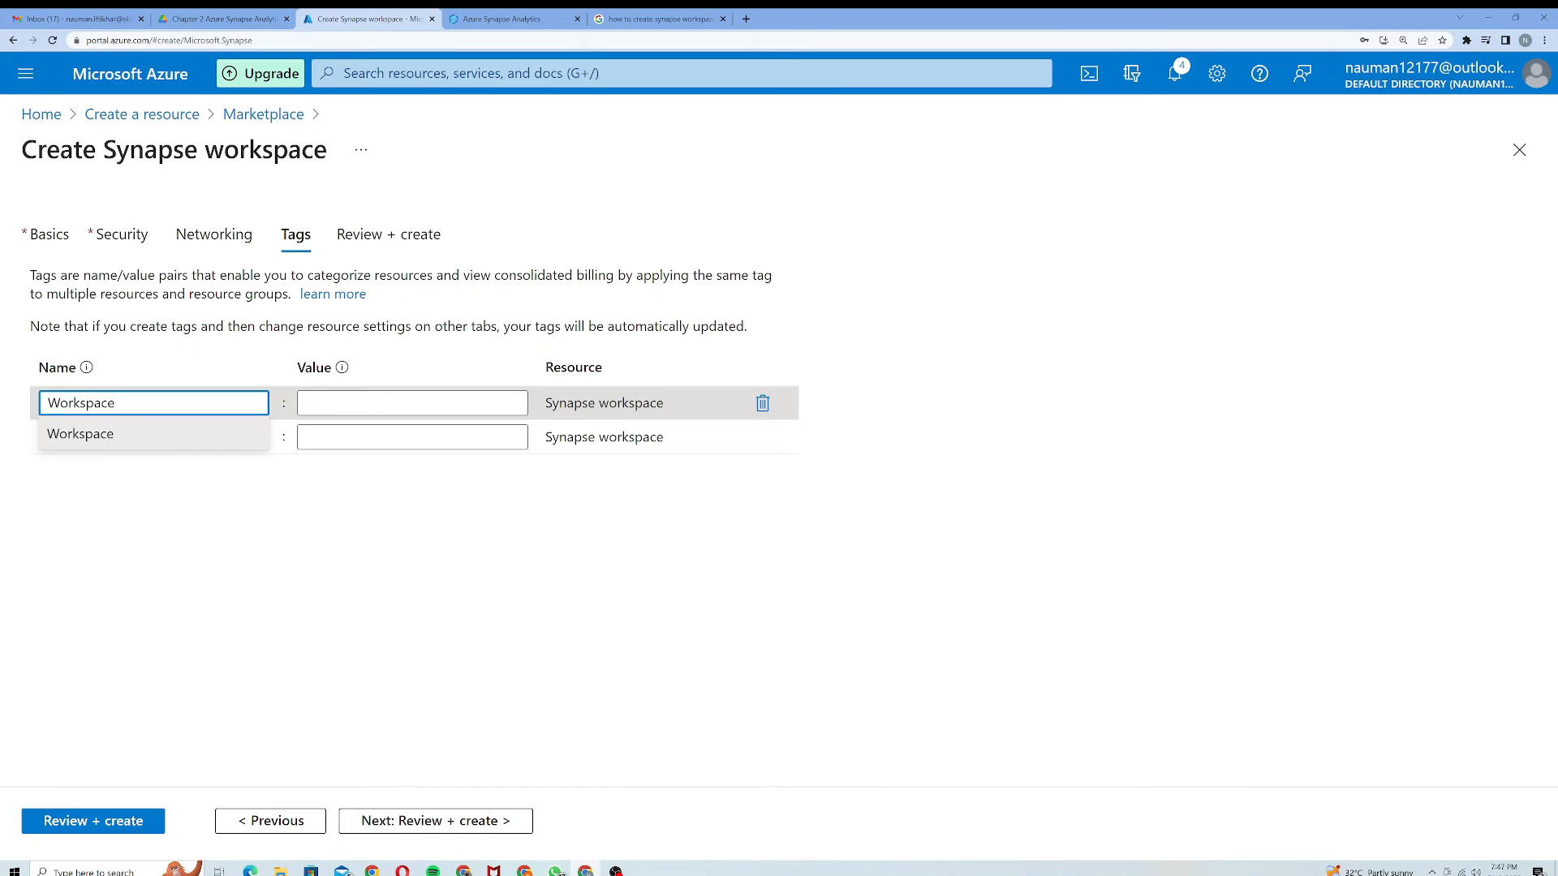
text( Owner)
key(Tab)
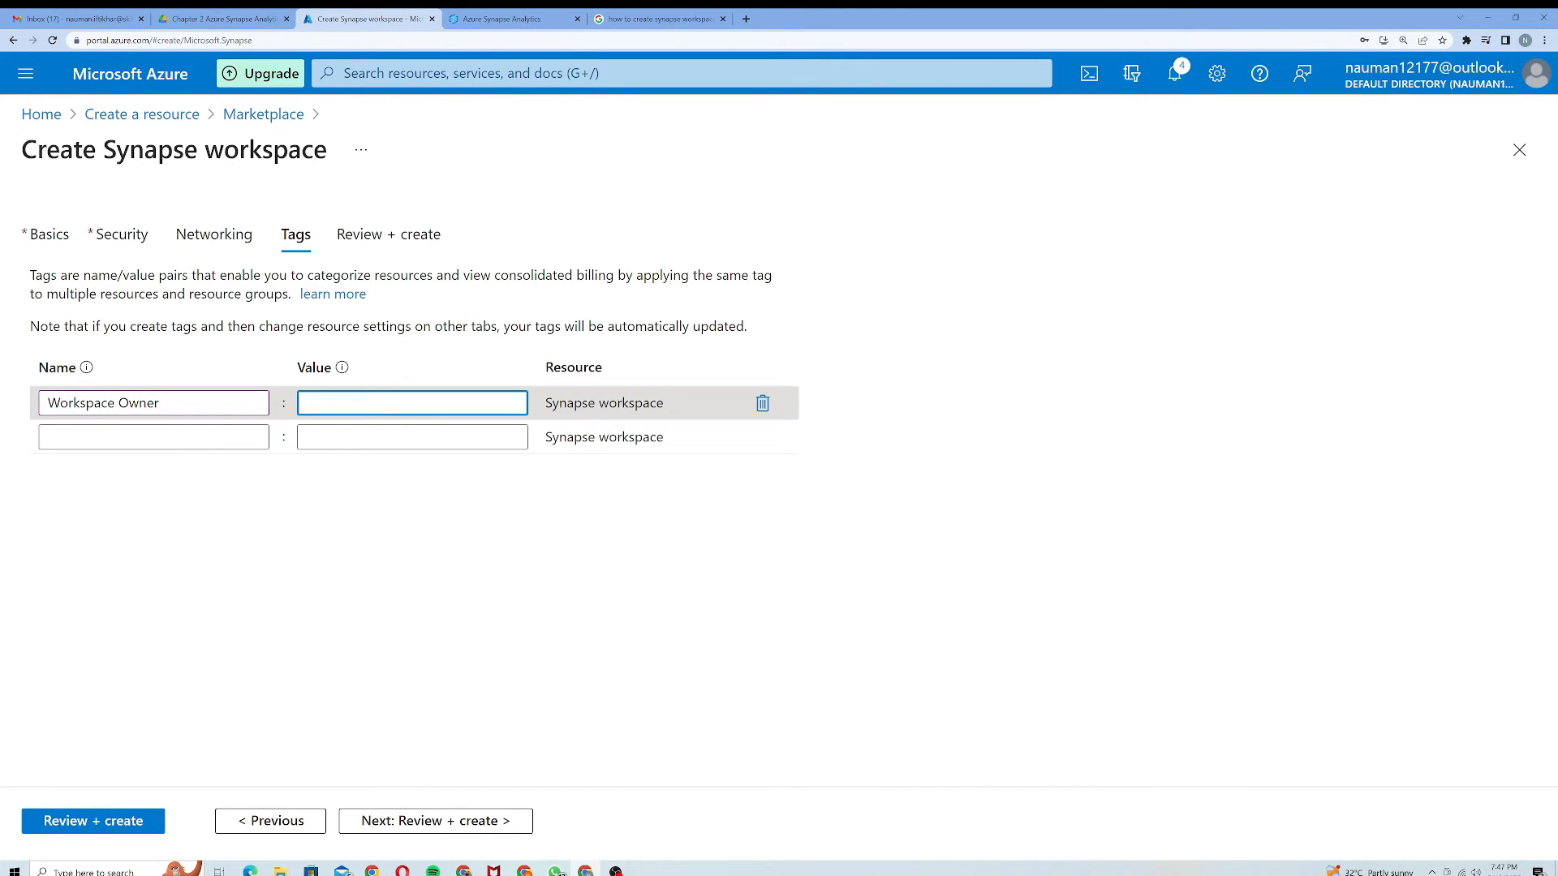
text(Mr. Xyz)
key(Tab)
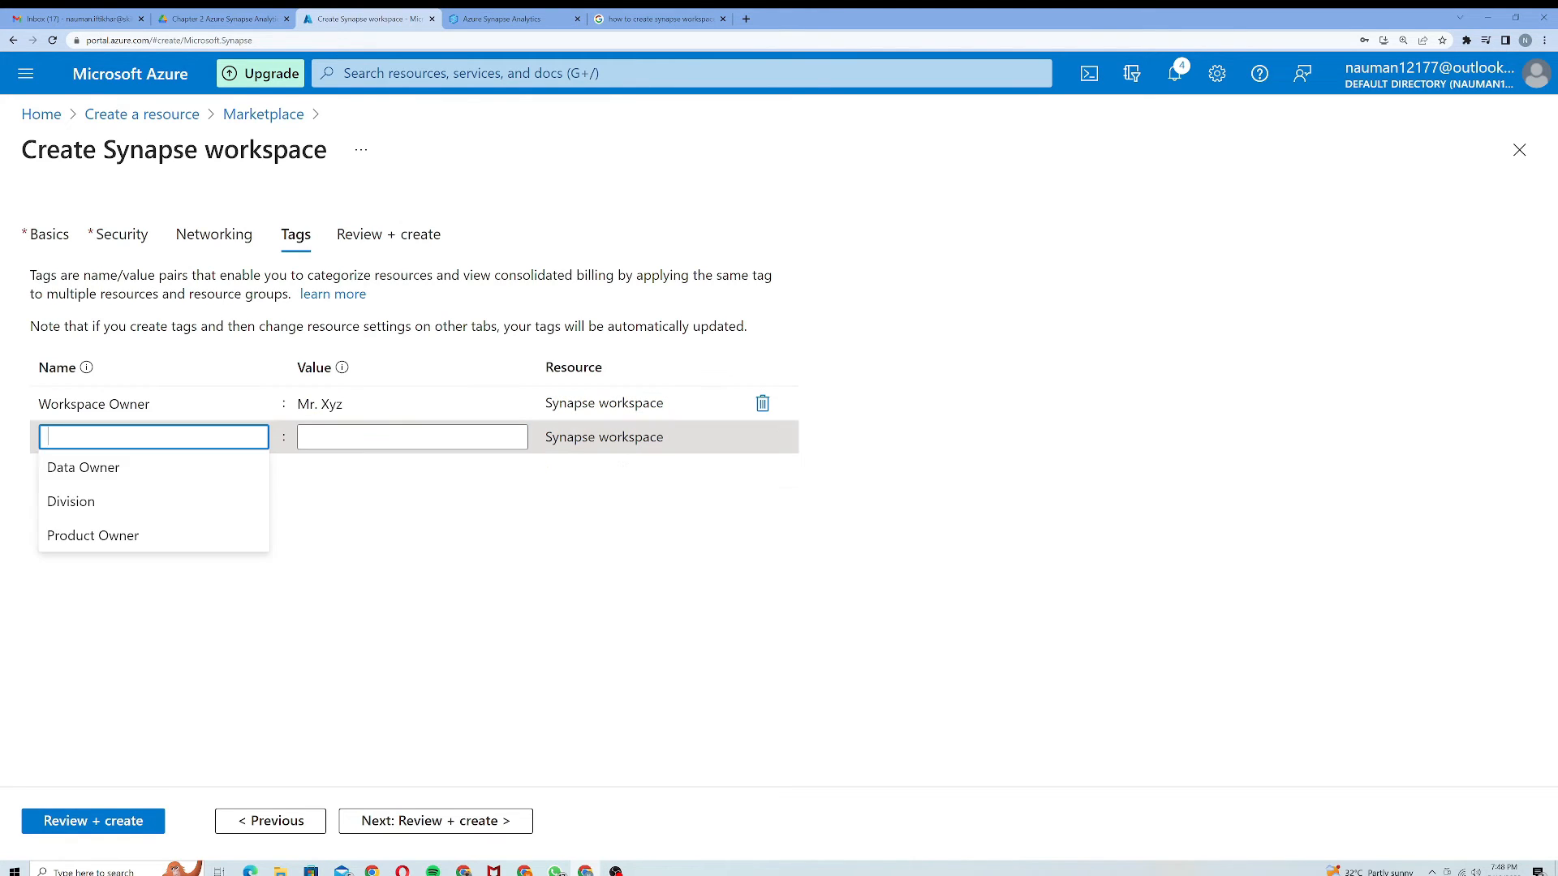
text(Data)
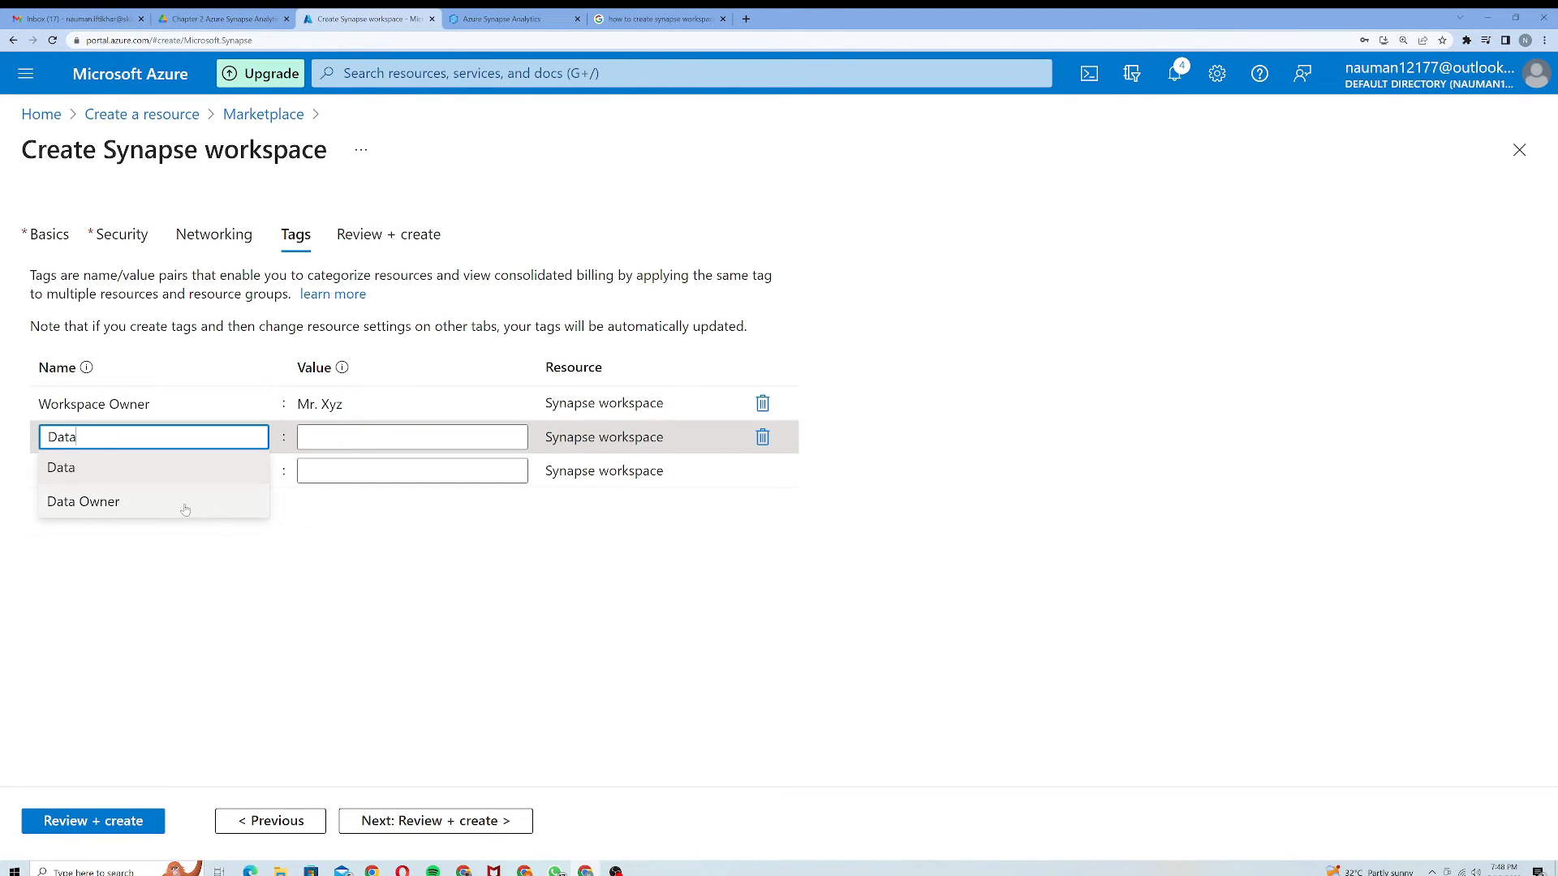
click(84, 502)
click(412, 436)
click(378, 502)
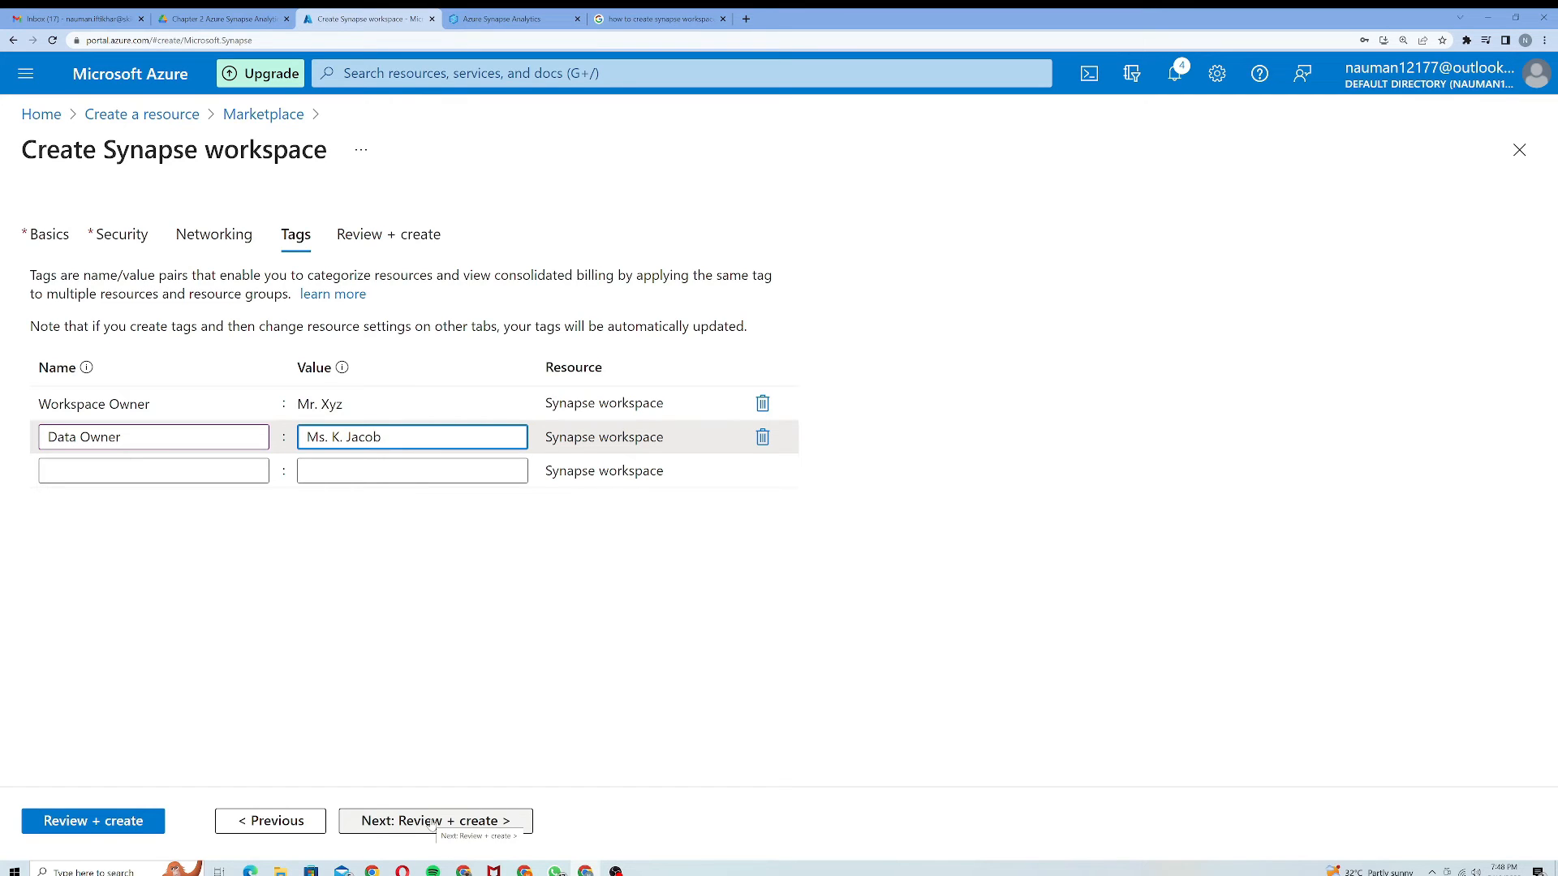
- Review the validated summary, noting the serverless SQL cost estimate and all-IP access
click(435, 820)
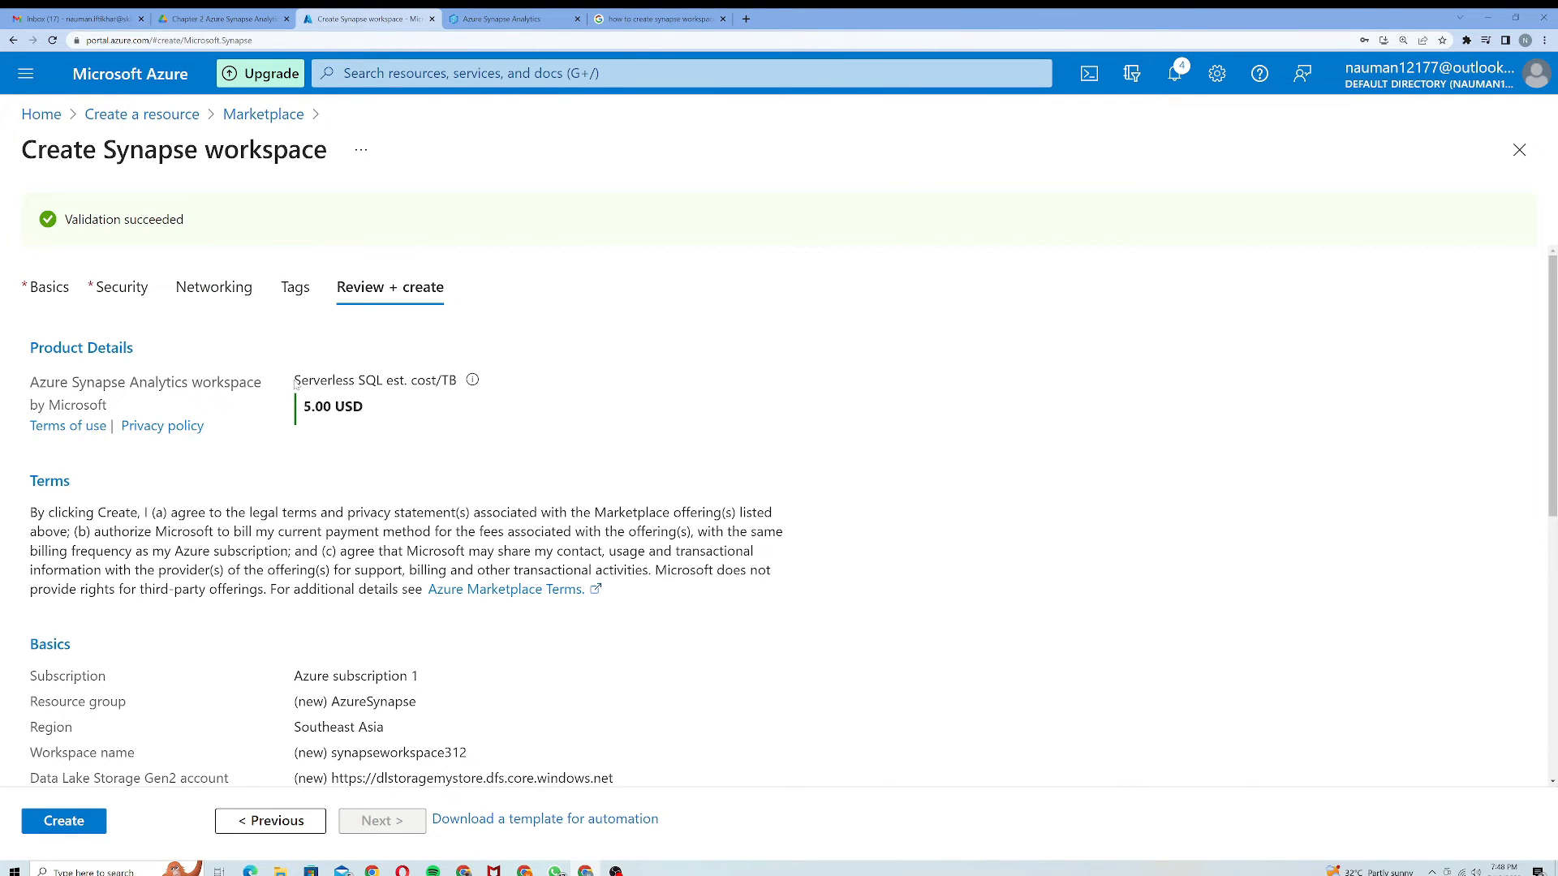
drag(387, 380, 464, 383)
drag(363, 407, 354, 407)
click(379, 463)
drag(30, 460, 856, 730)
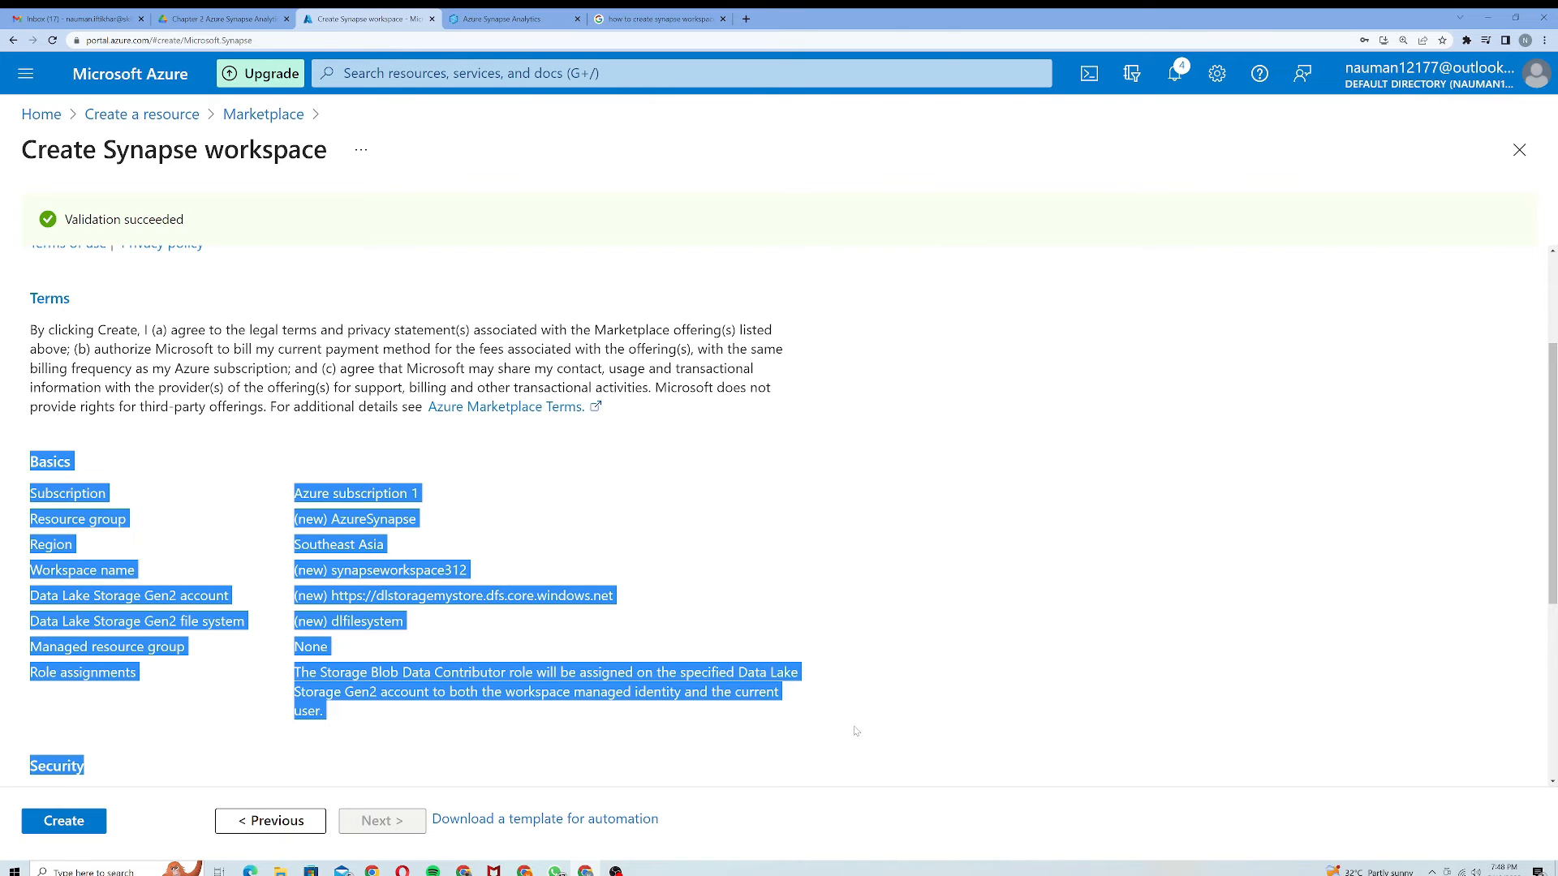
drag(856, 730, 730, 633)
click(730, 634)
scroll(730, 633, down, 3)
scroll(828, 627, down, 1)
drag(311, 518, 365, 544)
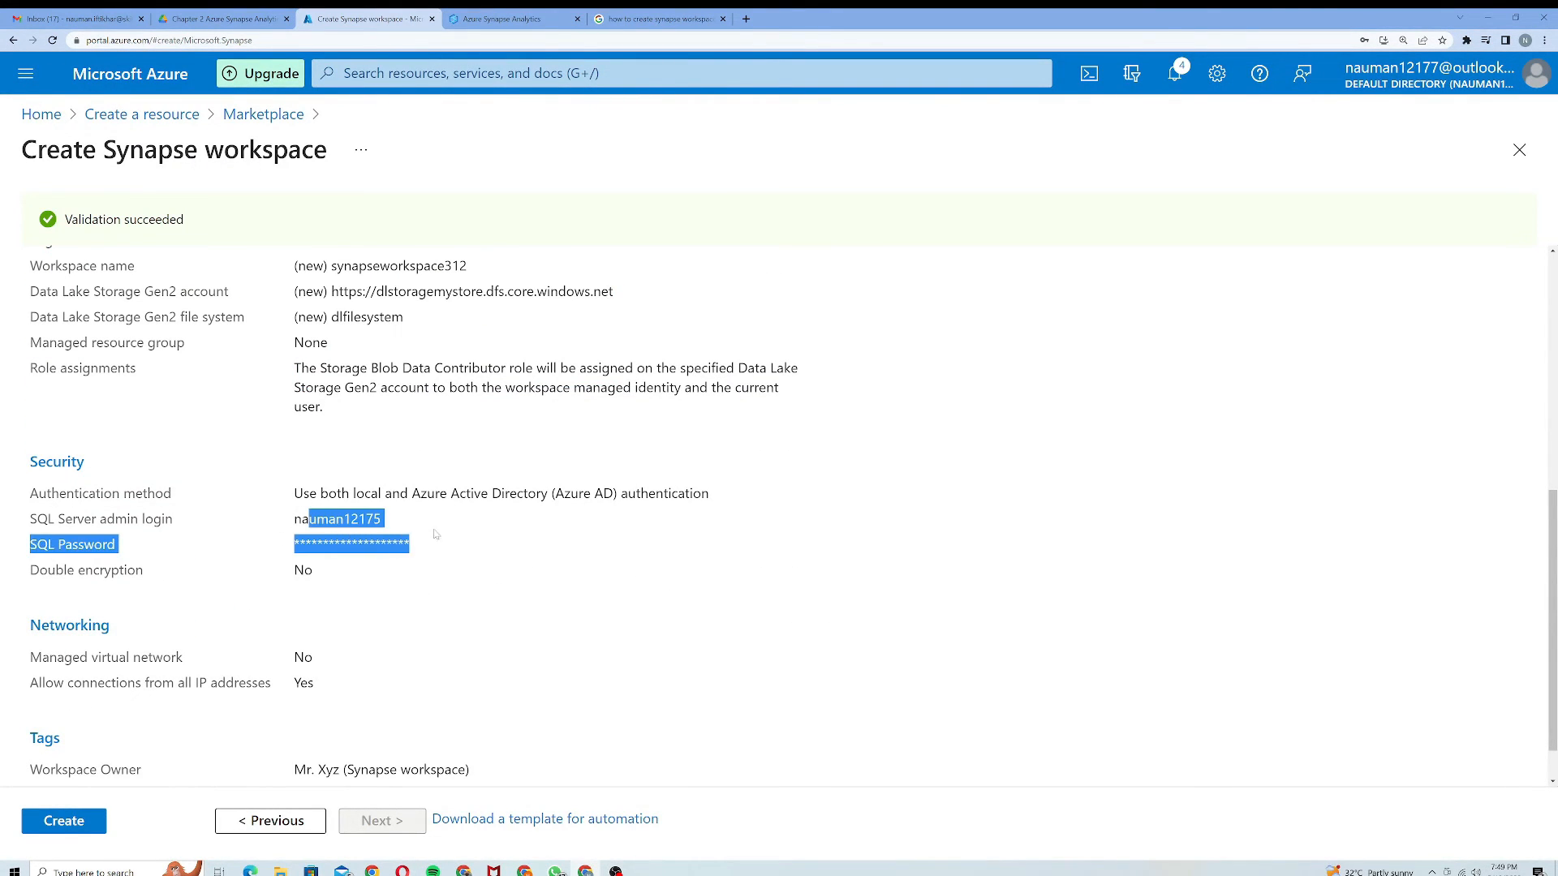
click(634, 562)
scroll(462, 636, down, 1)
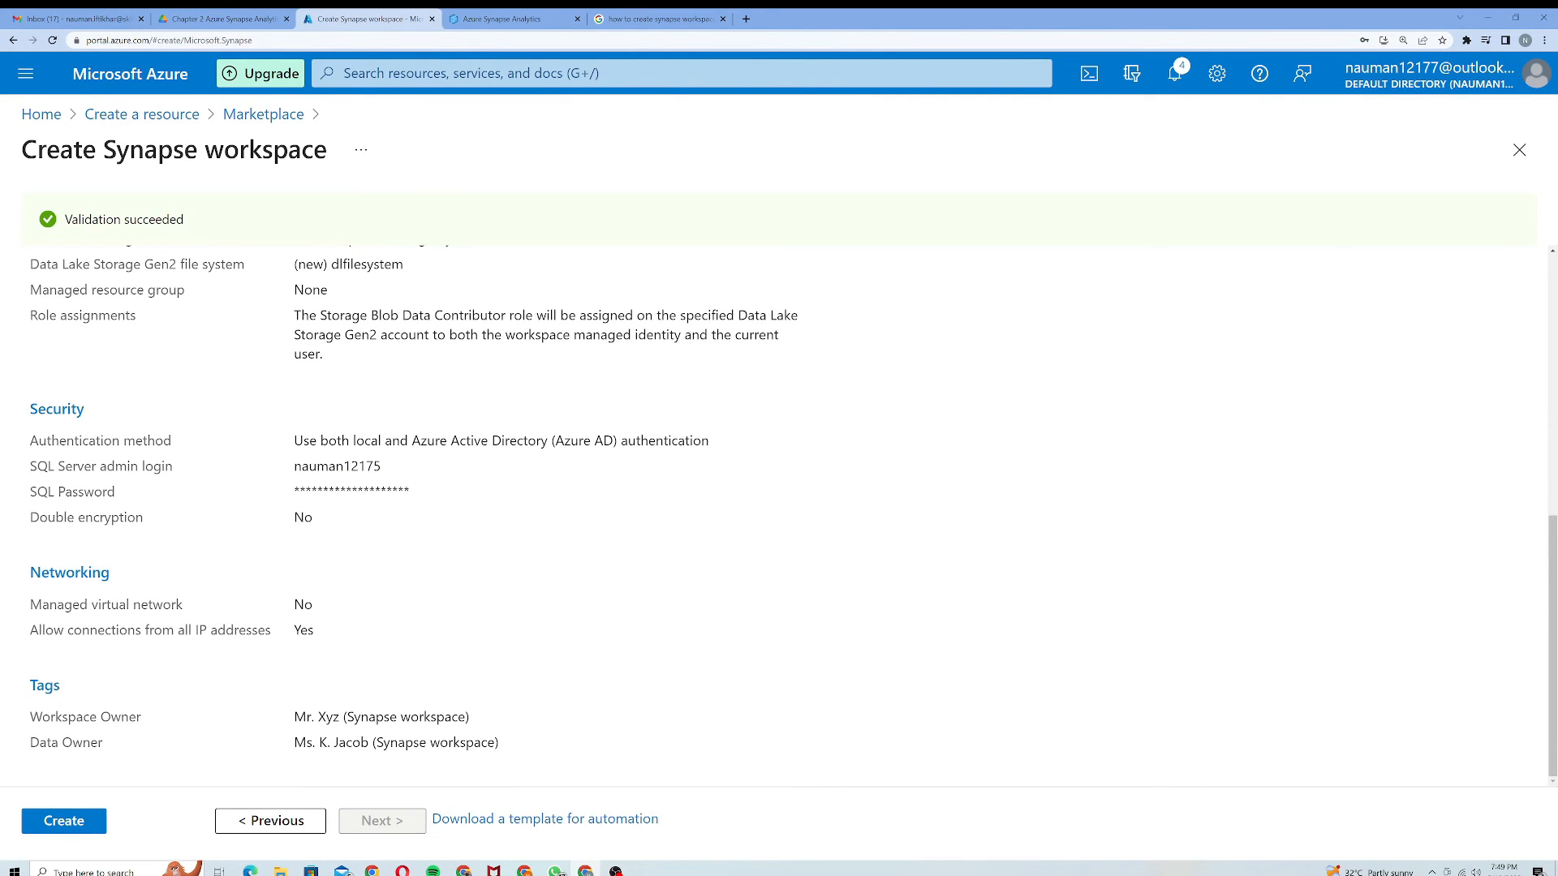
drag(246, 630, 447, 650)
scroll(428, 655, up, 5)
scroll(526, 654, up, 5)
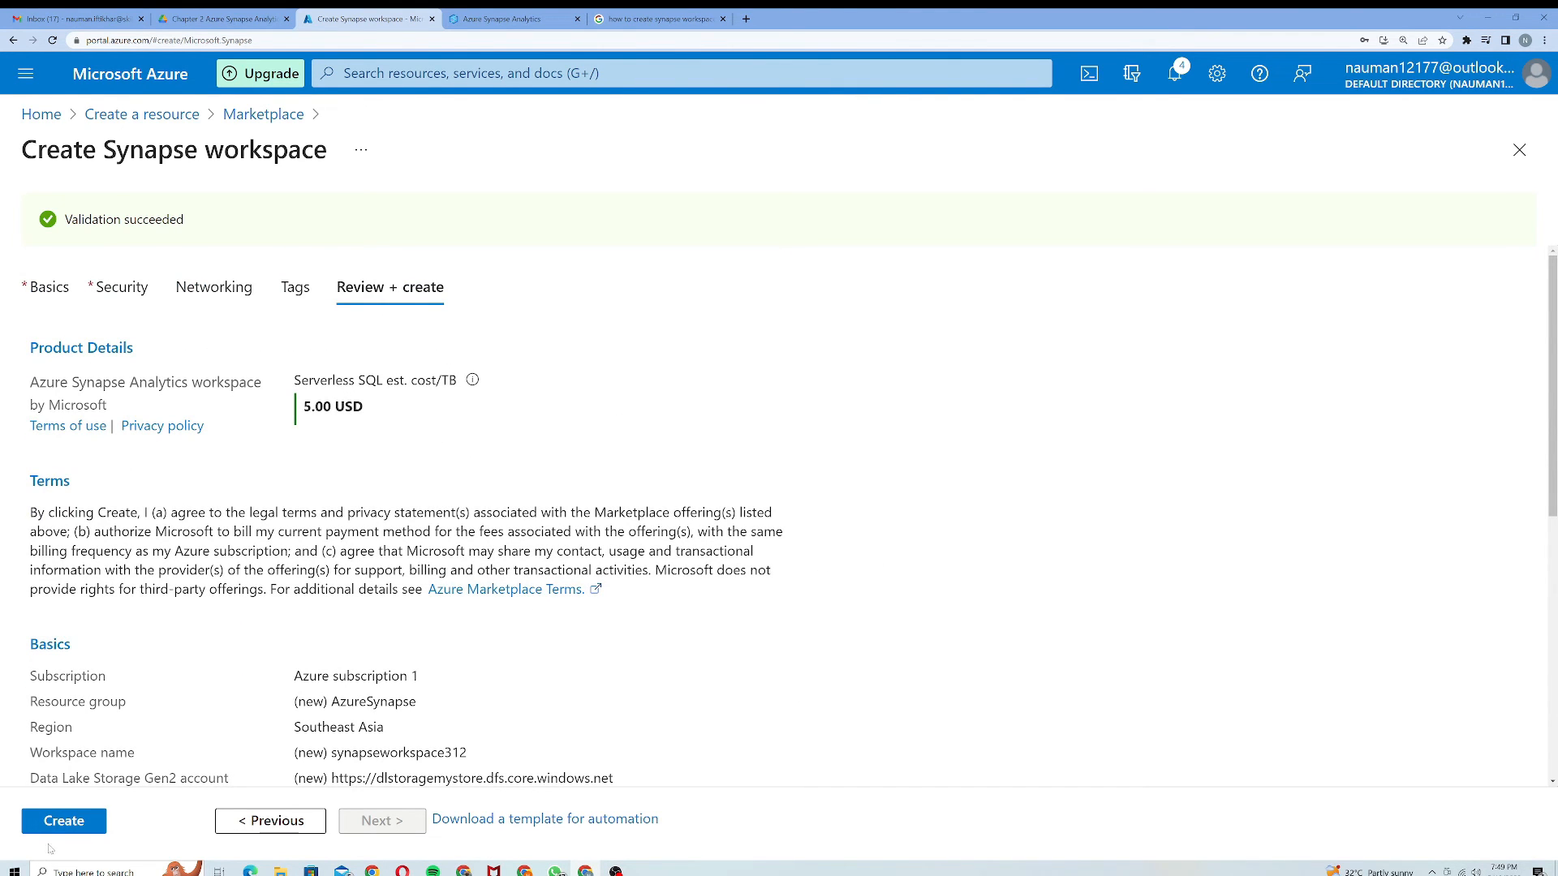
- Deploy the workspace synapseworkspace312
click(64, 821)
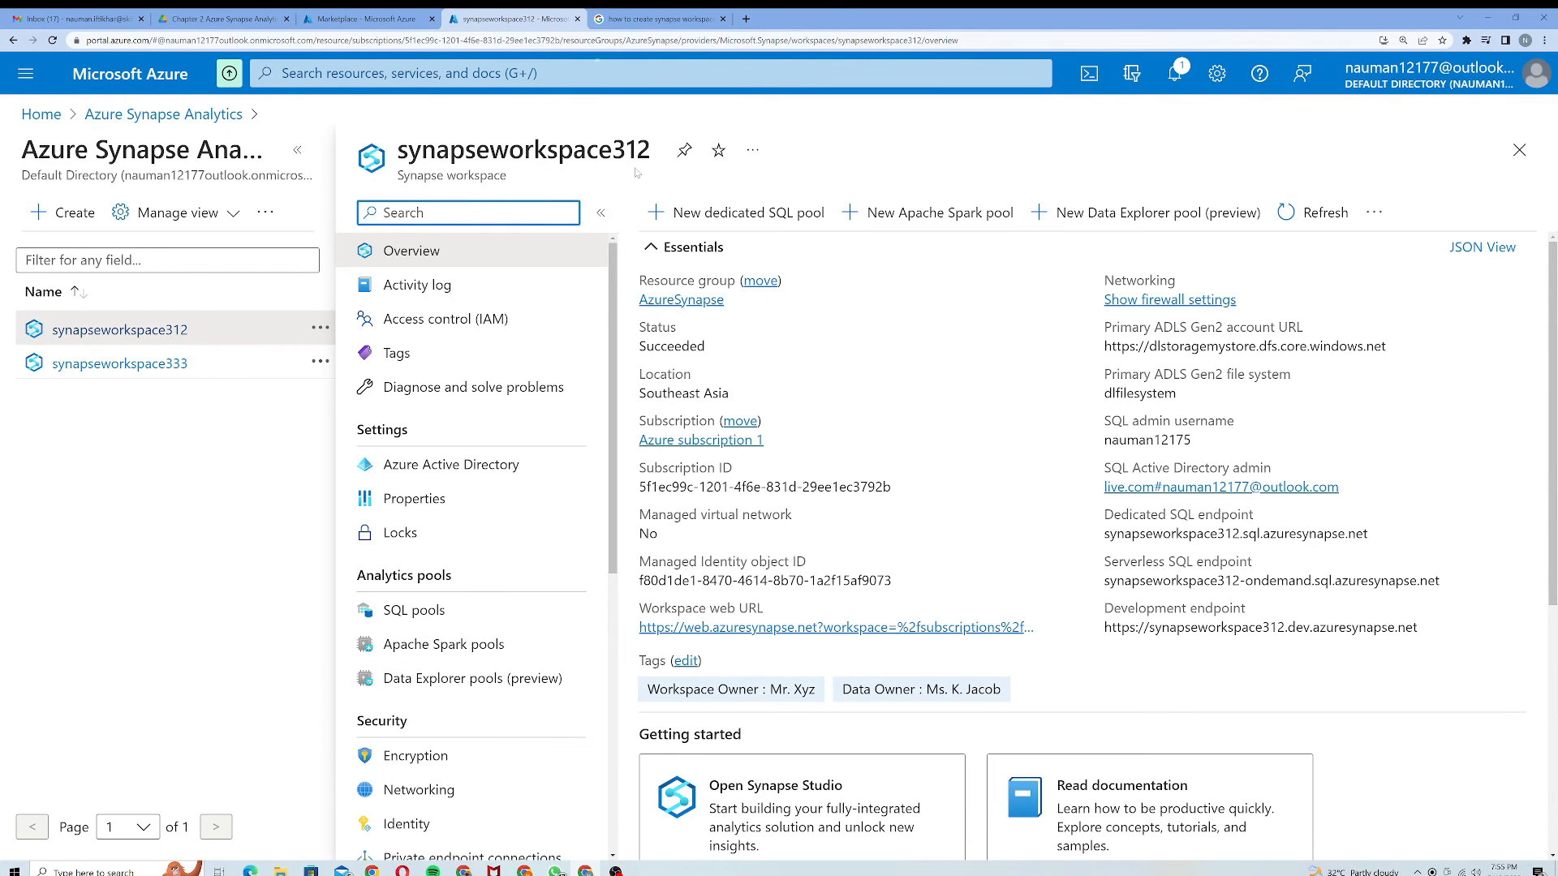
scroll(848, 466, down, 2)
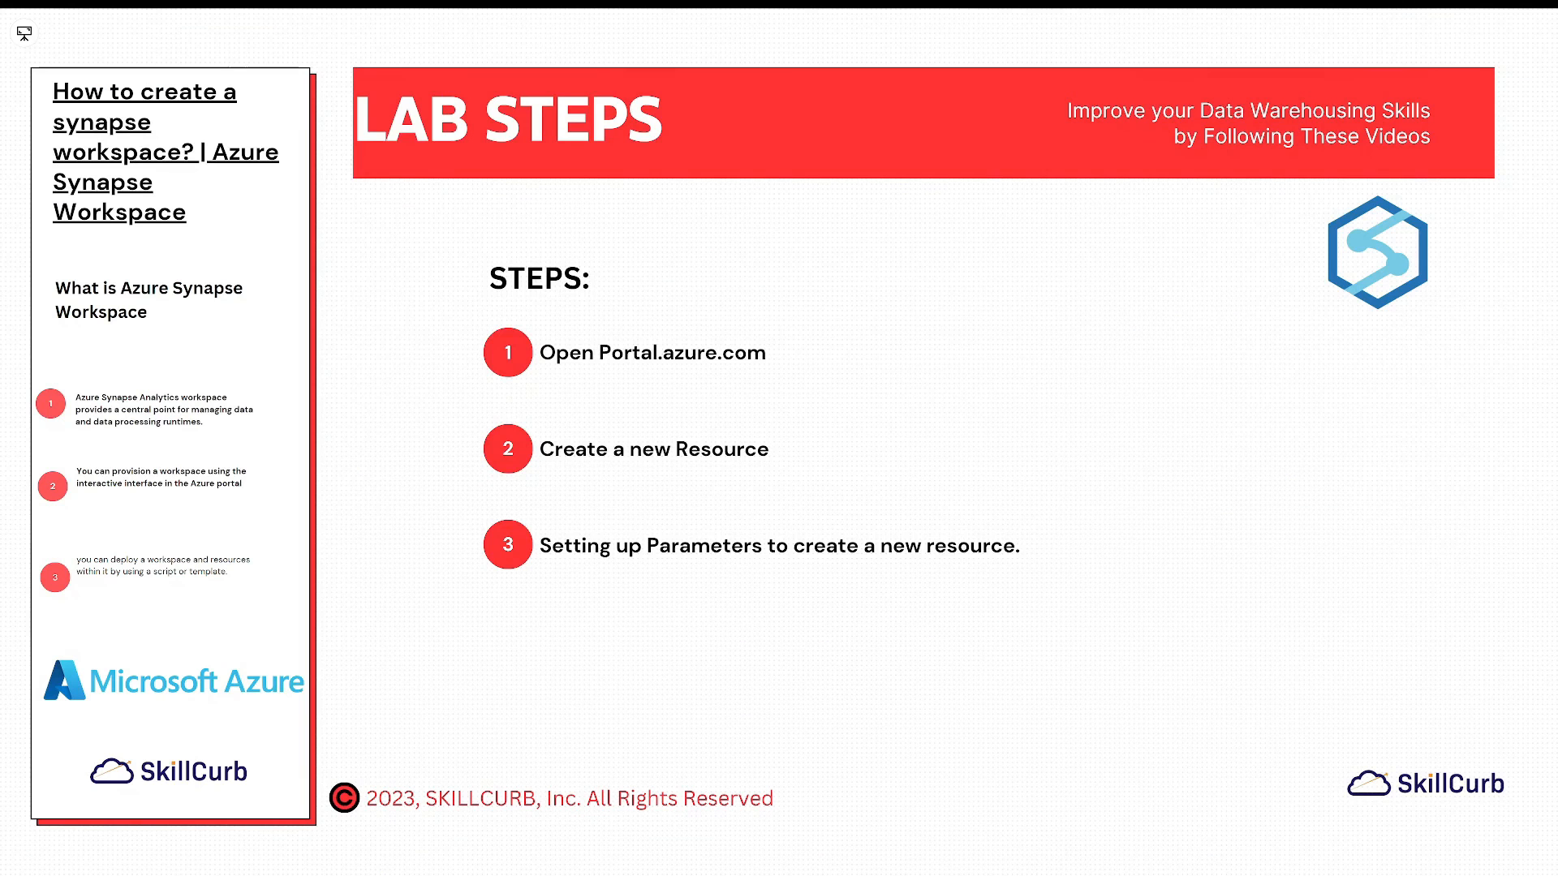